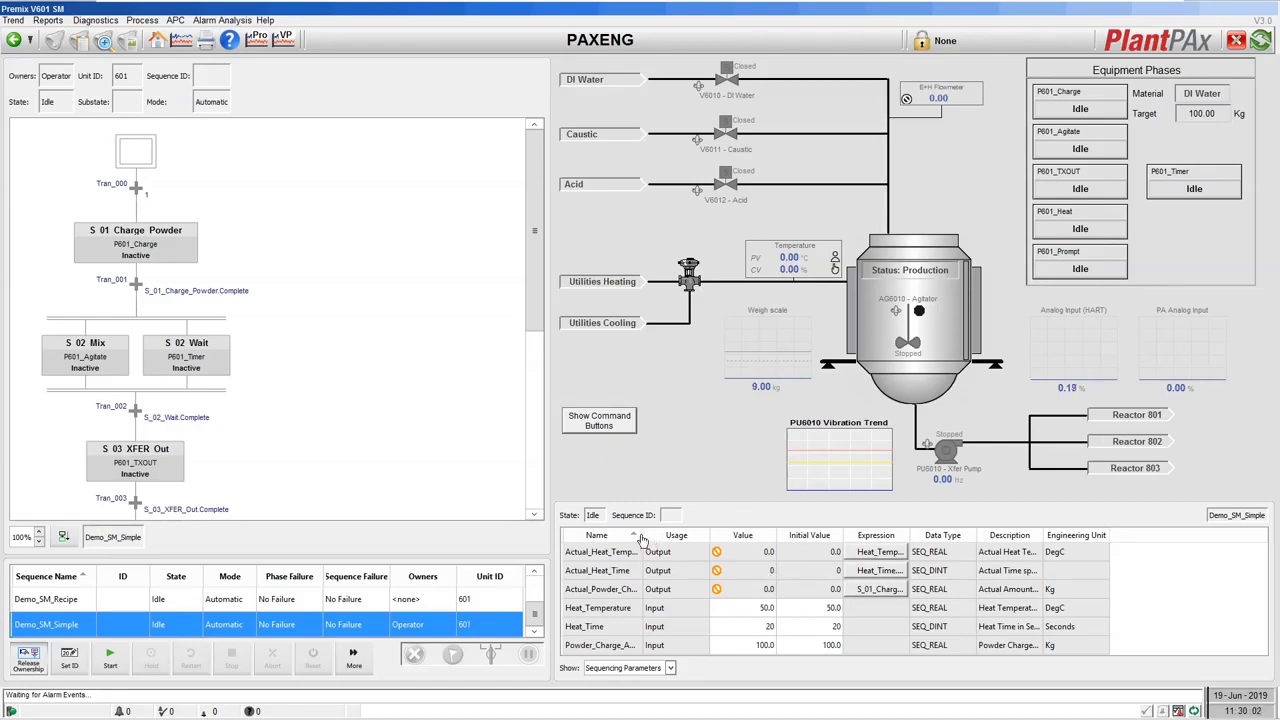
Step: Widen the Name column in the Sequencing Parameters grid so the parameter names show fully
left_click_drag(642, 537, 680, 533)
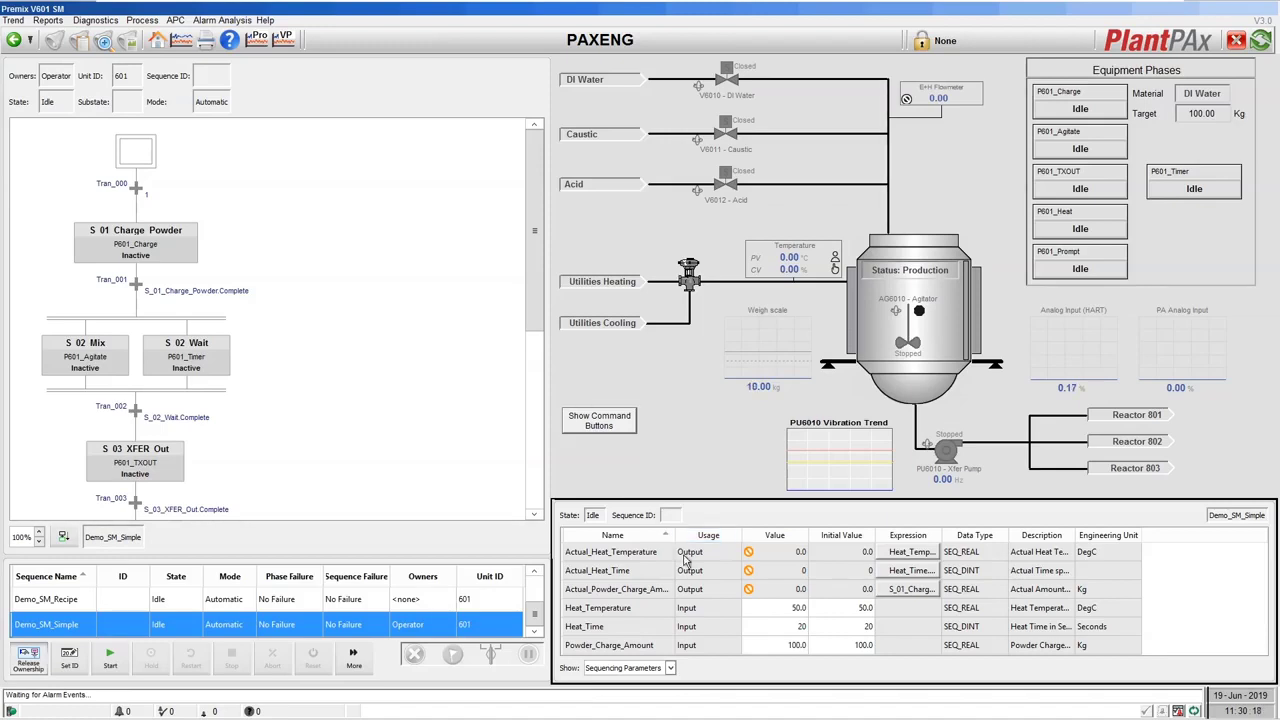
Step: Change Heat_Time from 20 to 10 and Powder_Charge_Amount from 100 to 50, confirming each change
double_click(770, 626)
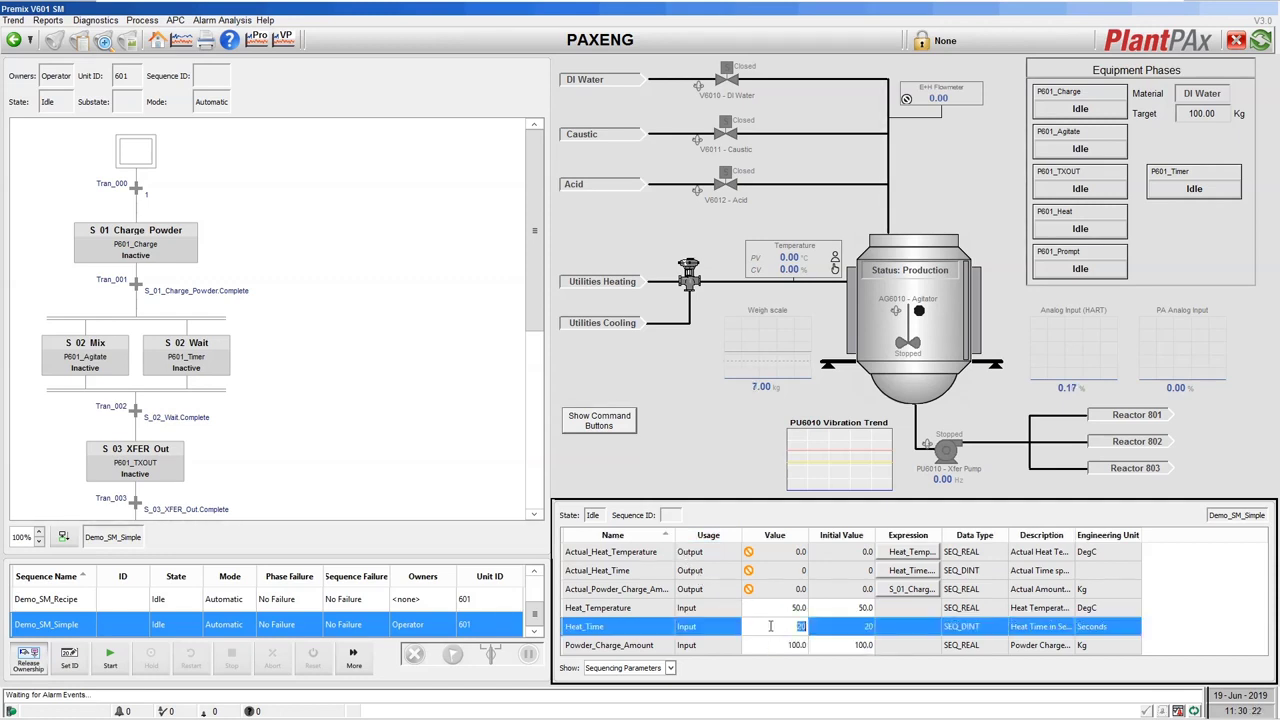
type("10")
key("Return")
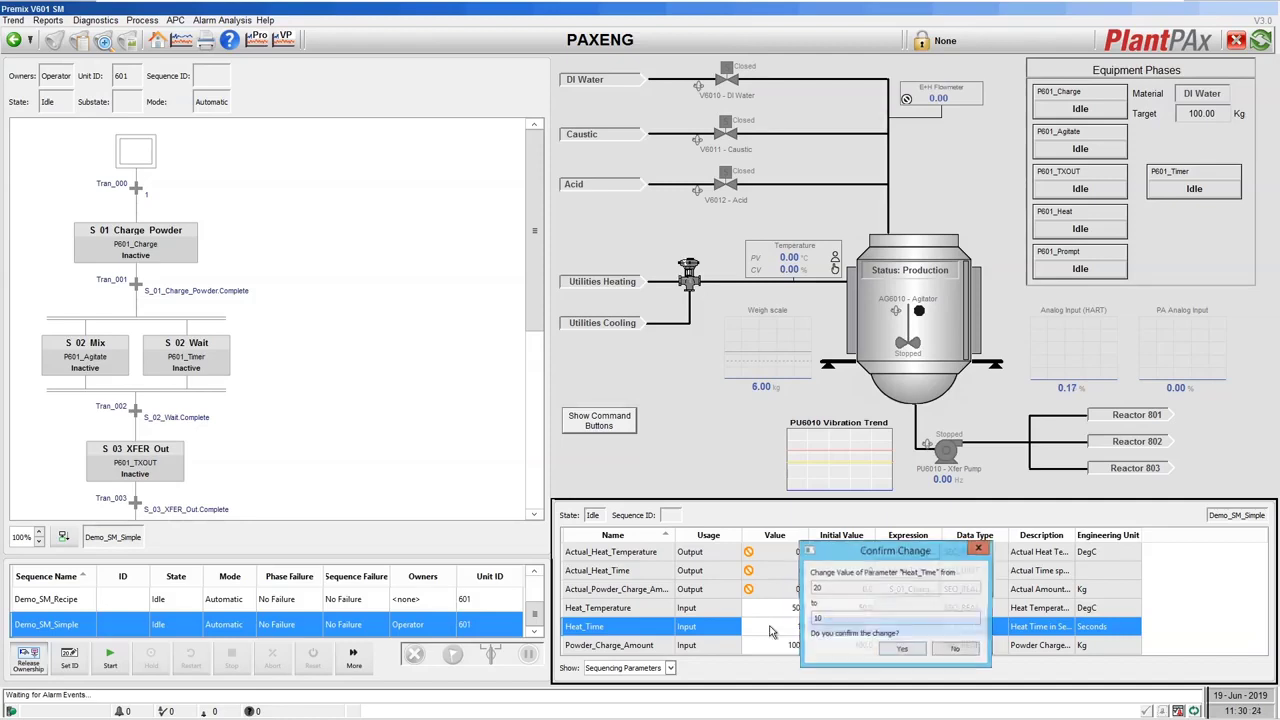
left_click(902, 650)
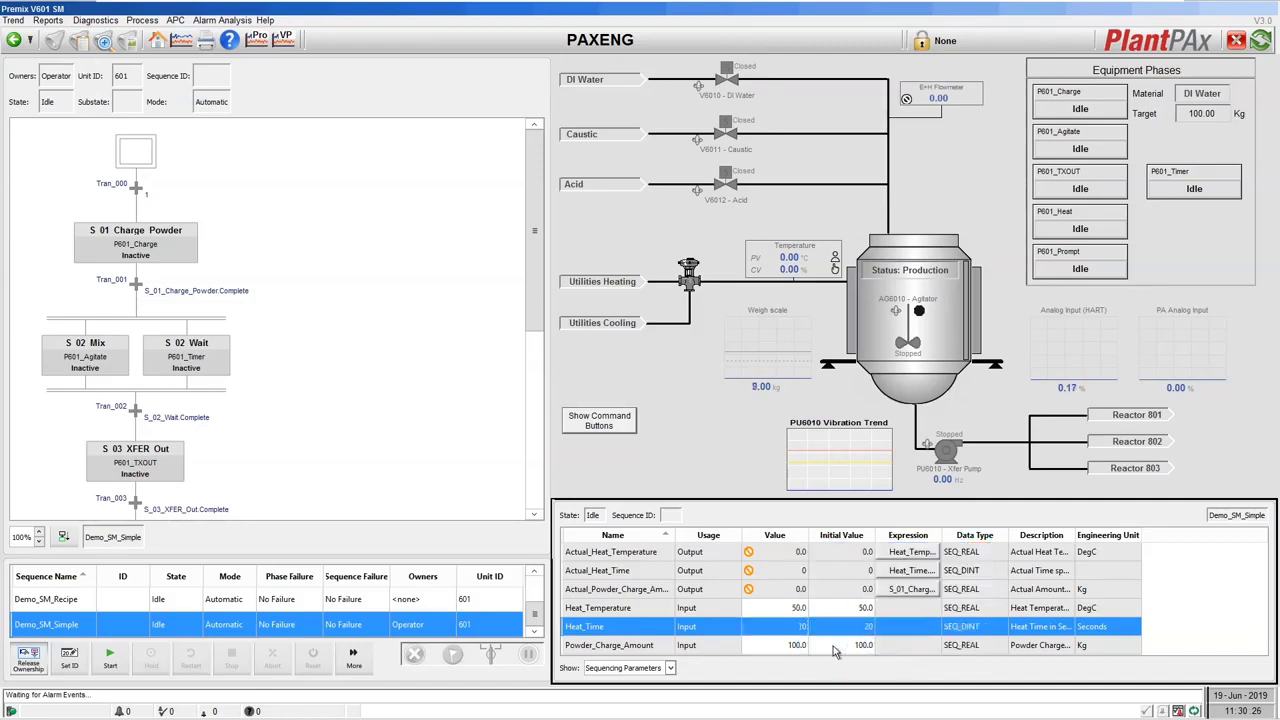
double_click(774, 645)
type("50")
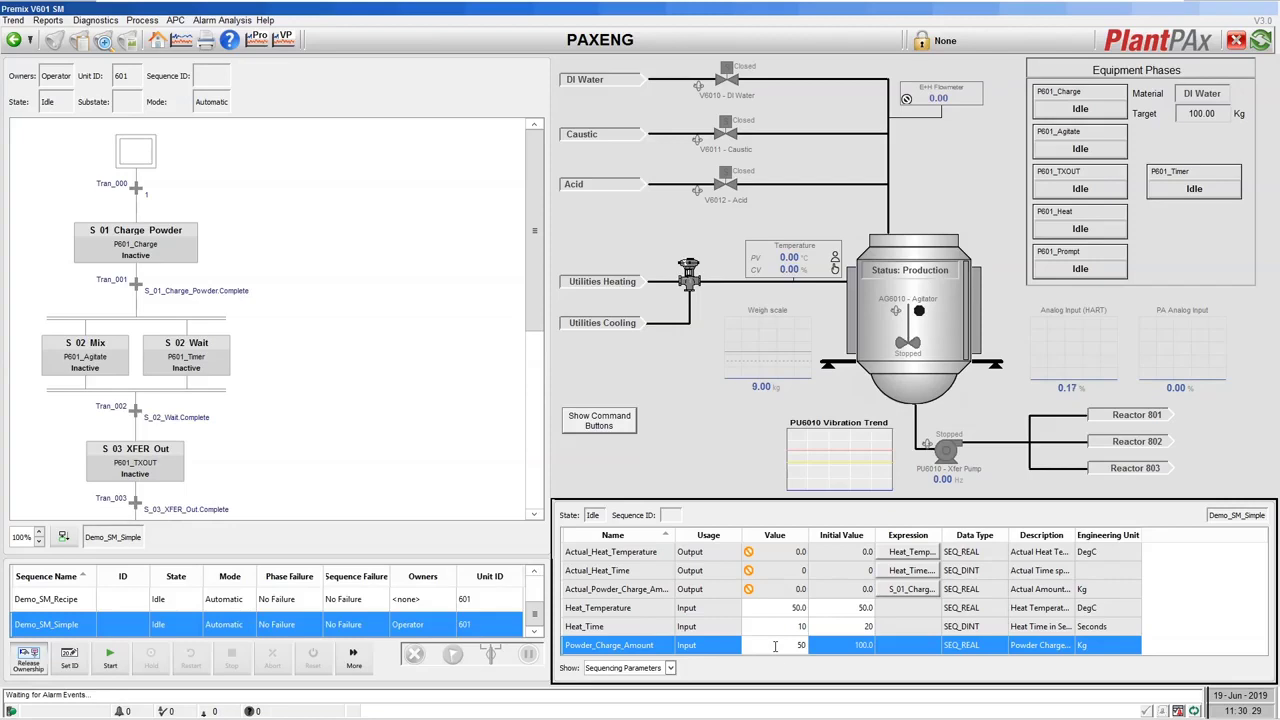
key("Return")
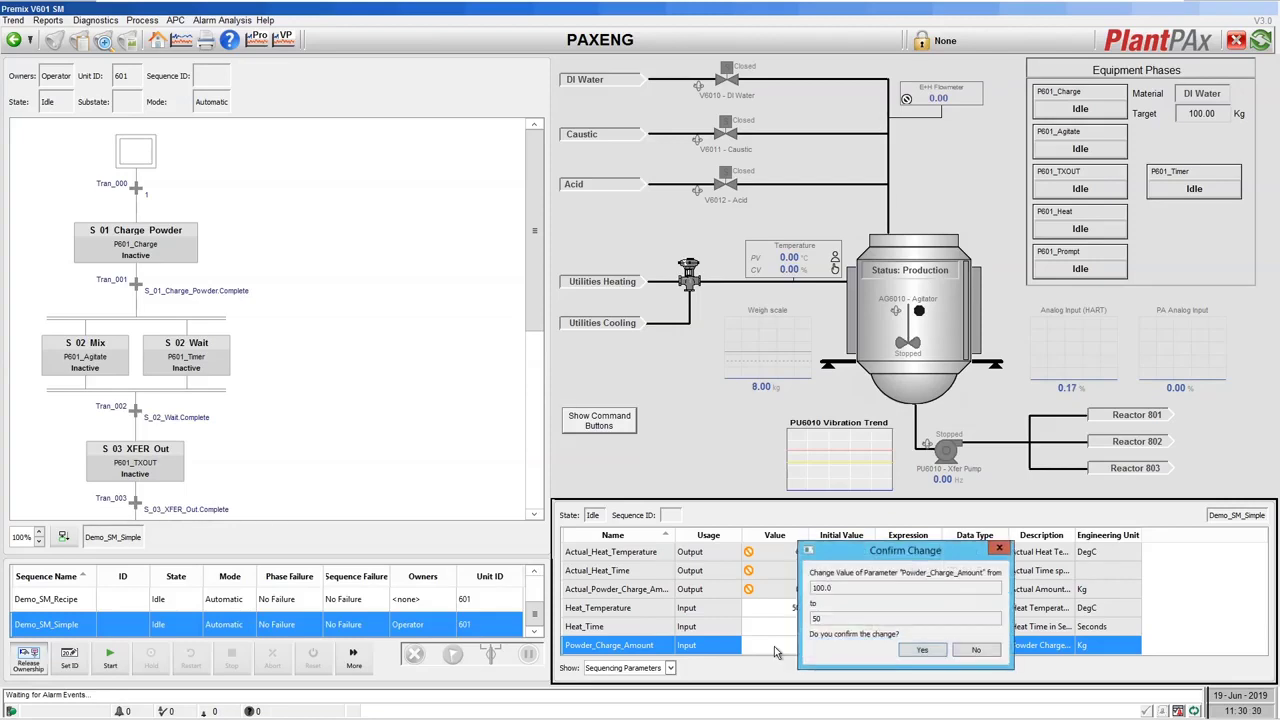
left_click(914, 654)
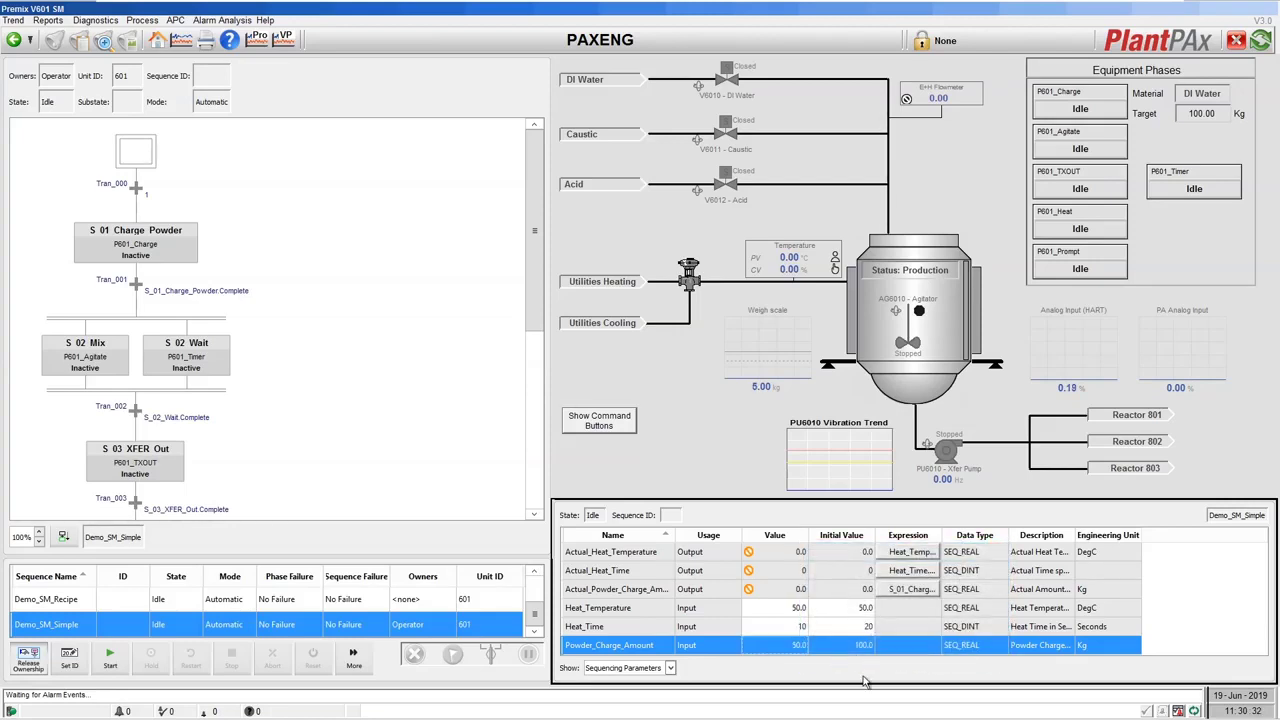
Step: Apply the new sequence ID 'Demo Recipe 19-Jun-2019 11:30' via Set ID
left_click(69, 660)
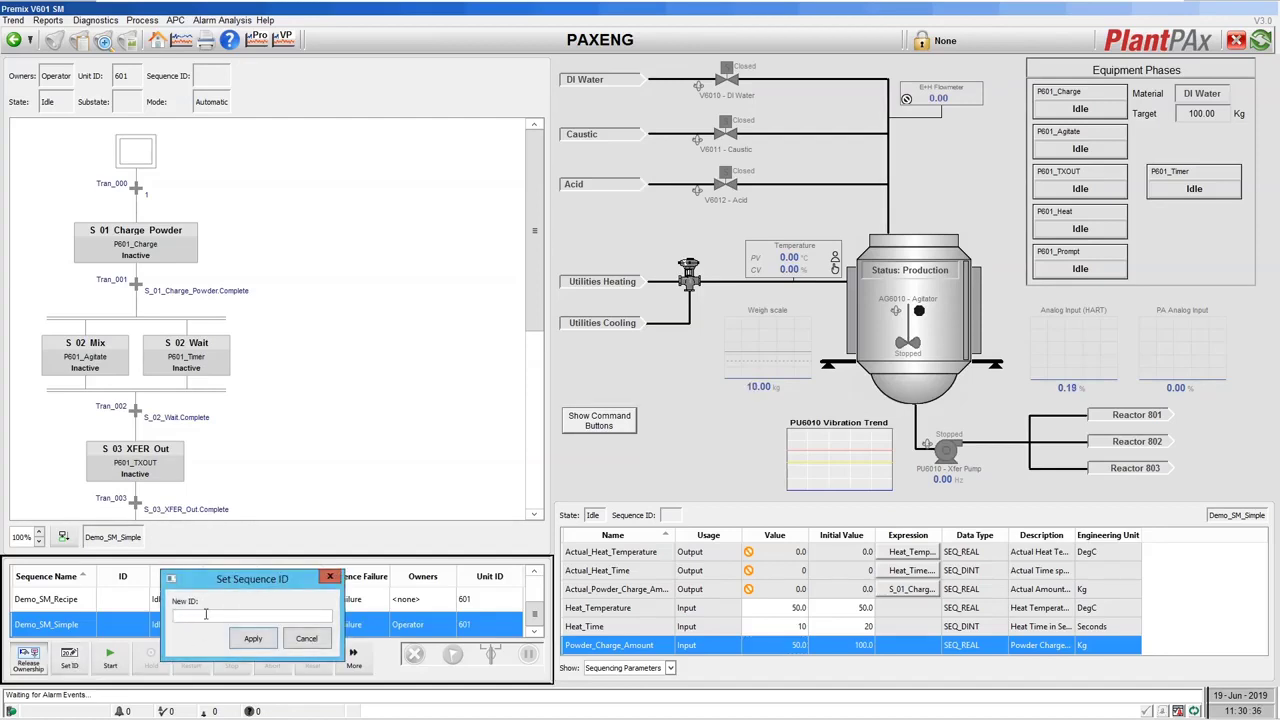
type("Demo Recipe 19-Jun-2019 11:30")
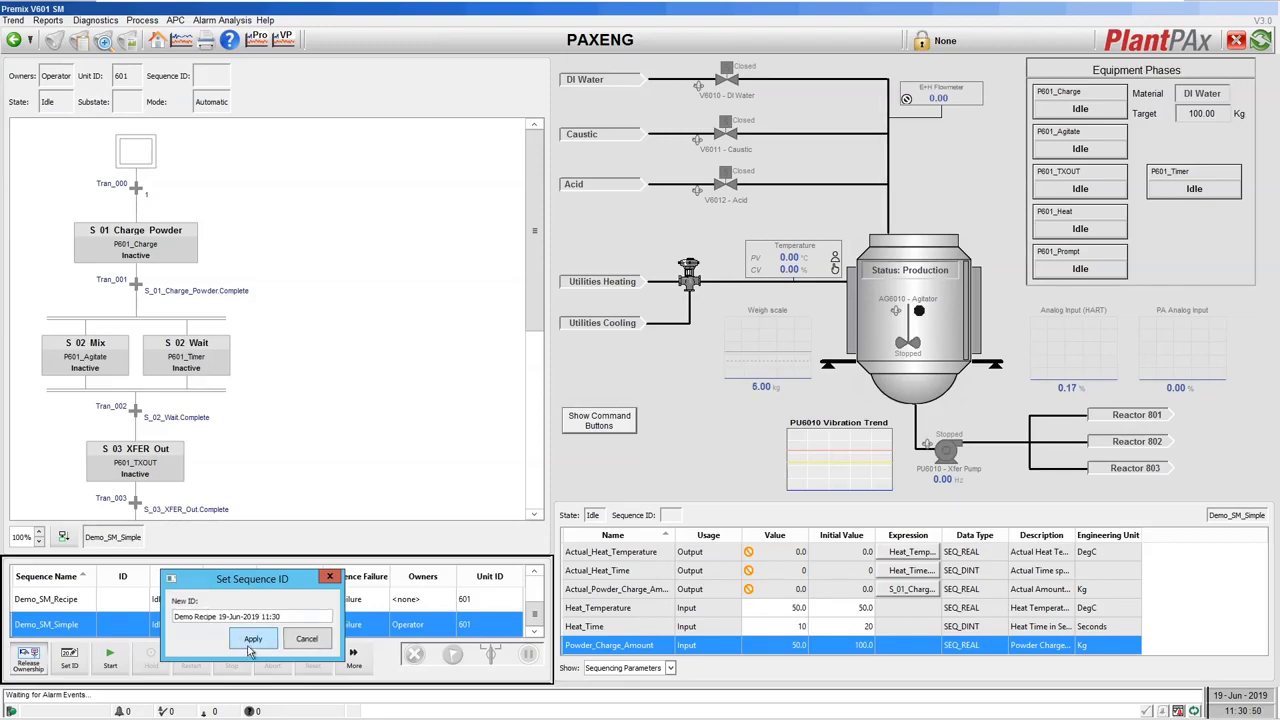
left_click(250, 640)
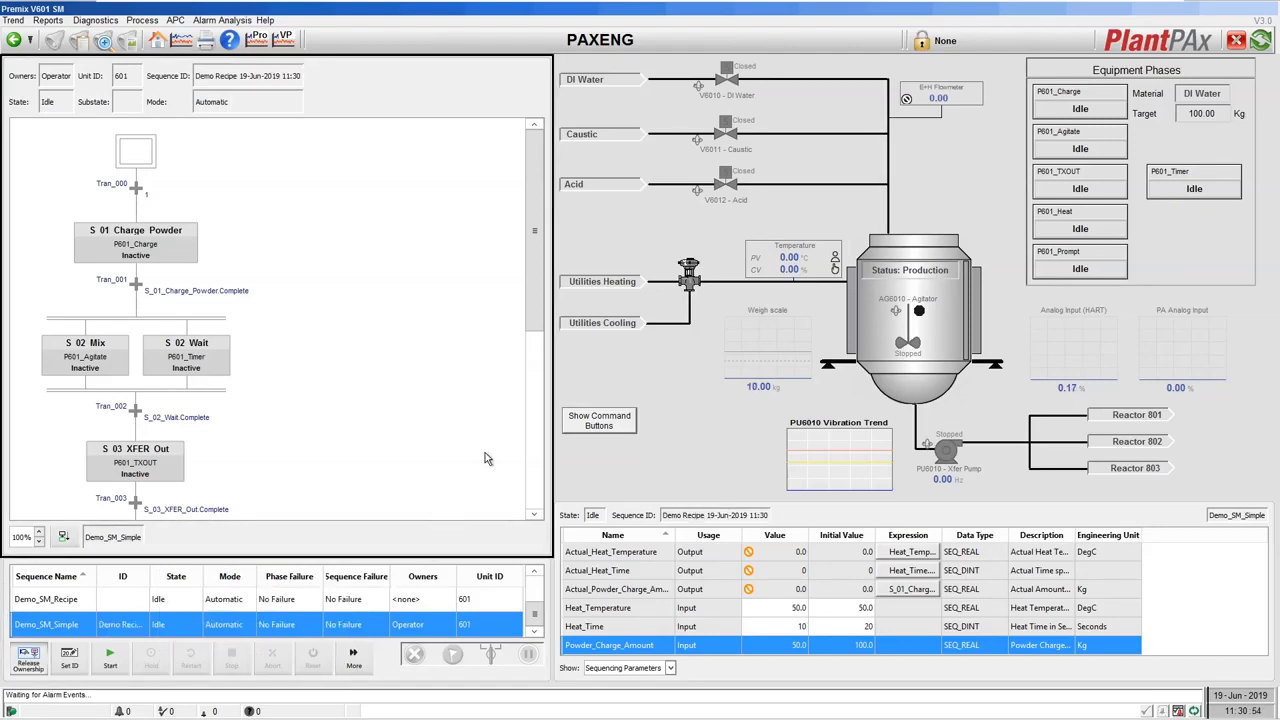
Step: Show all command buttons and arm Pause so the substate reads Pause Enabled
left_click(598, 426)
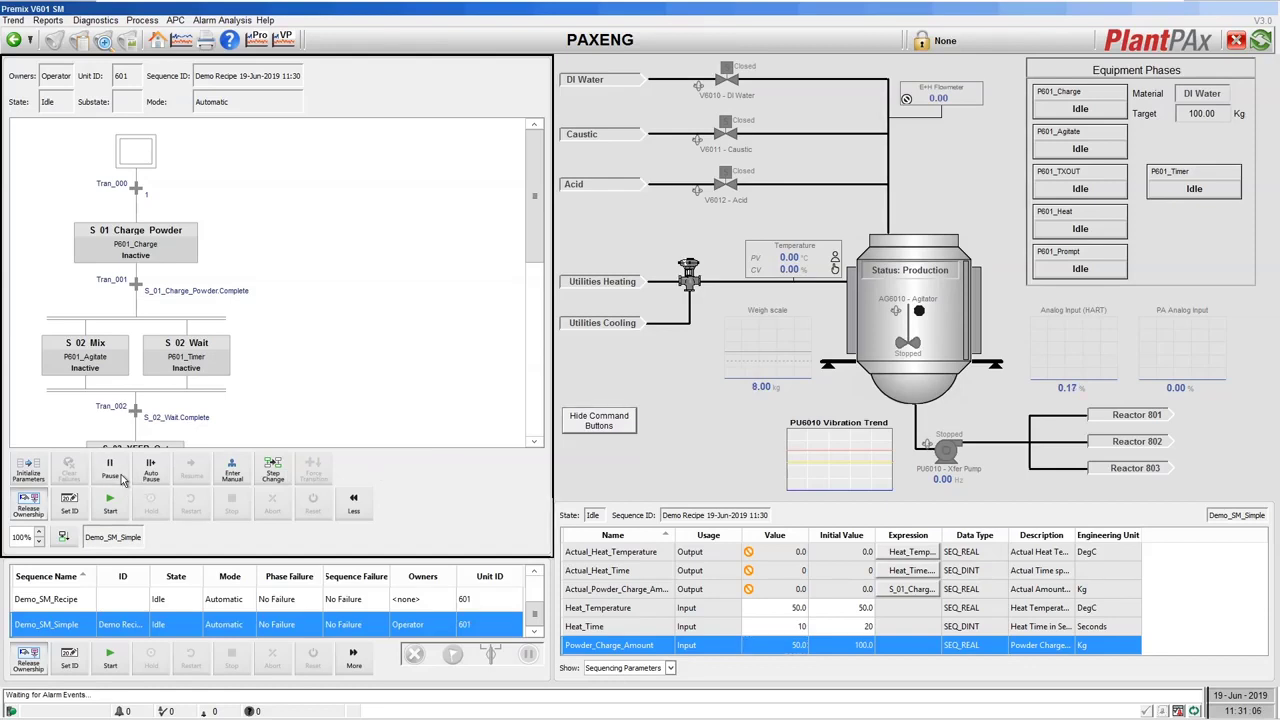
left_click(111, 470)
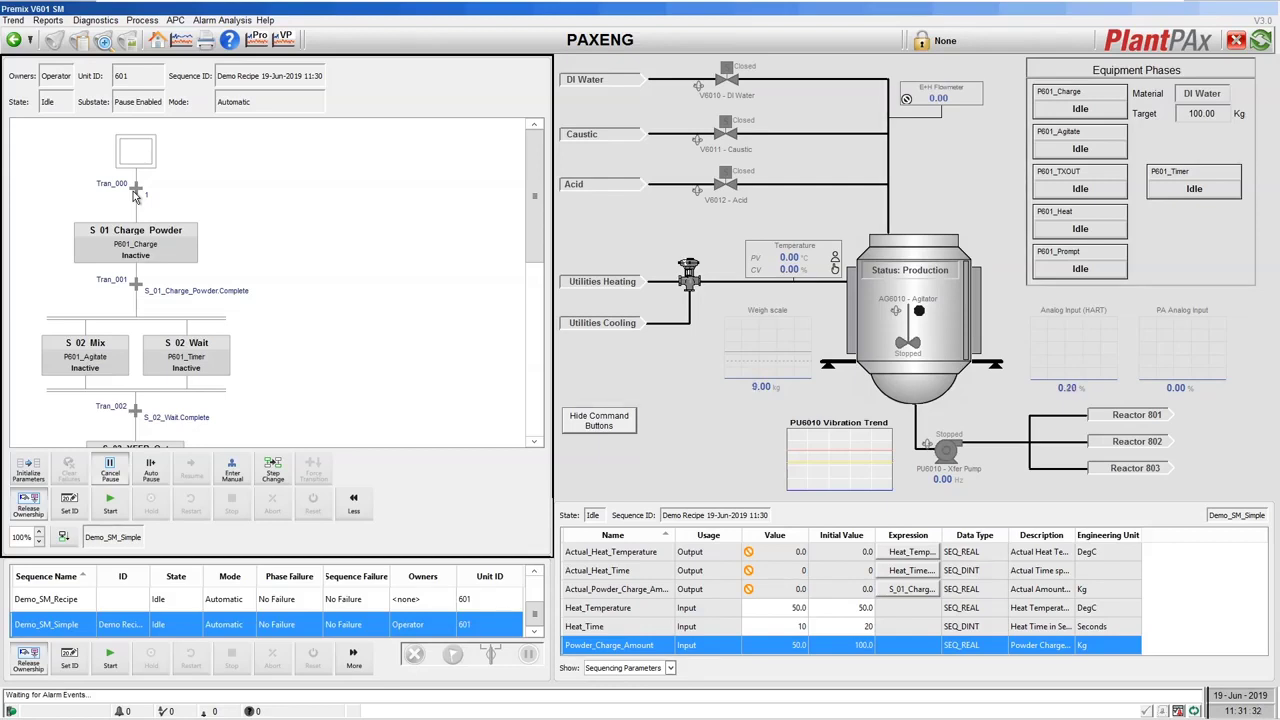
Step: Start Demo_SM_Simple, resume it past the initial pause with confirmations, and enable Auto Pause
left_click(116, 509)
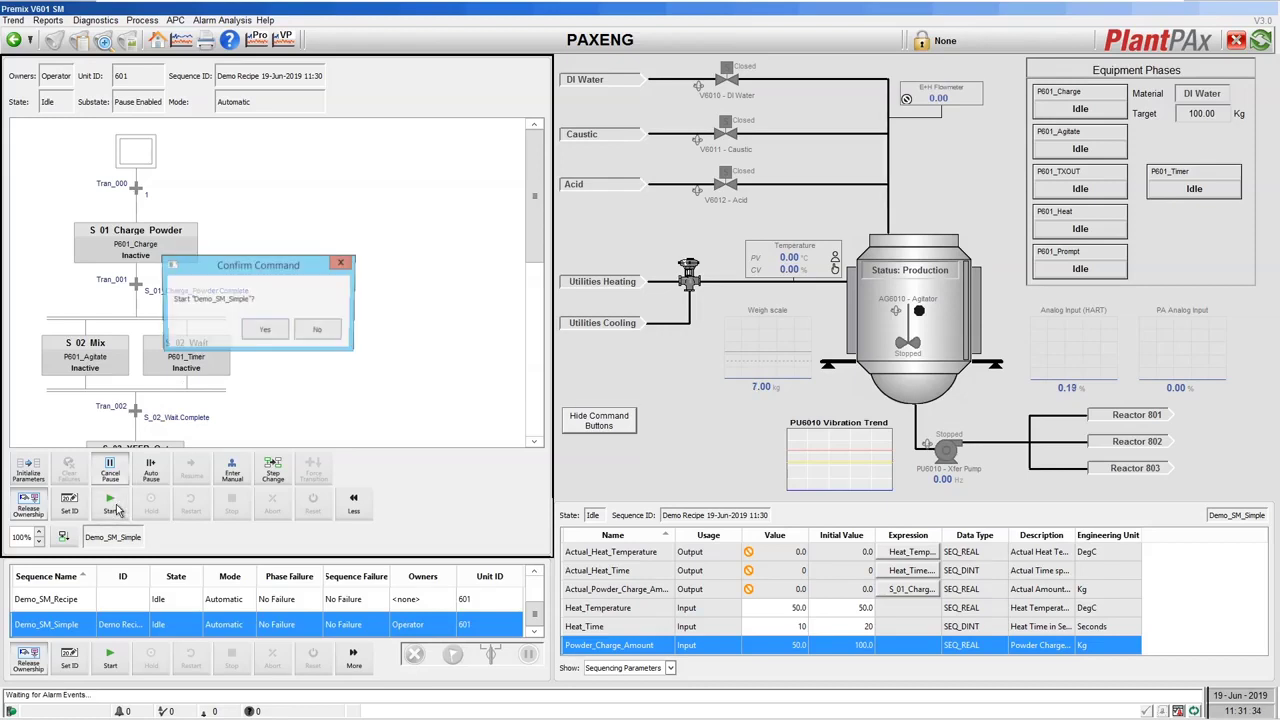
left_click(264, 330)
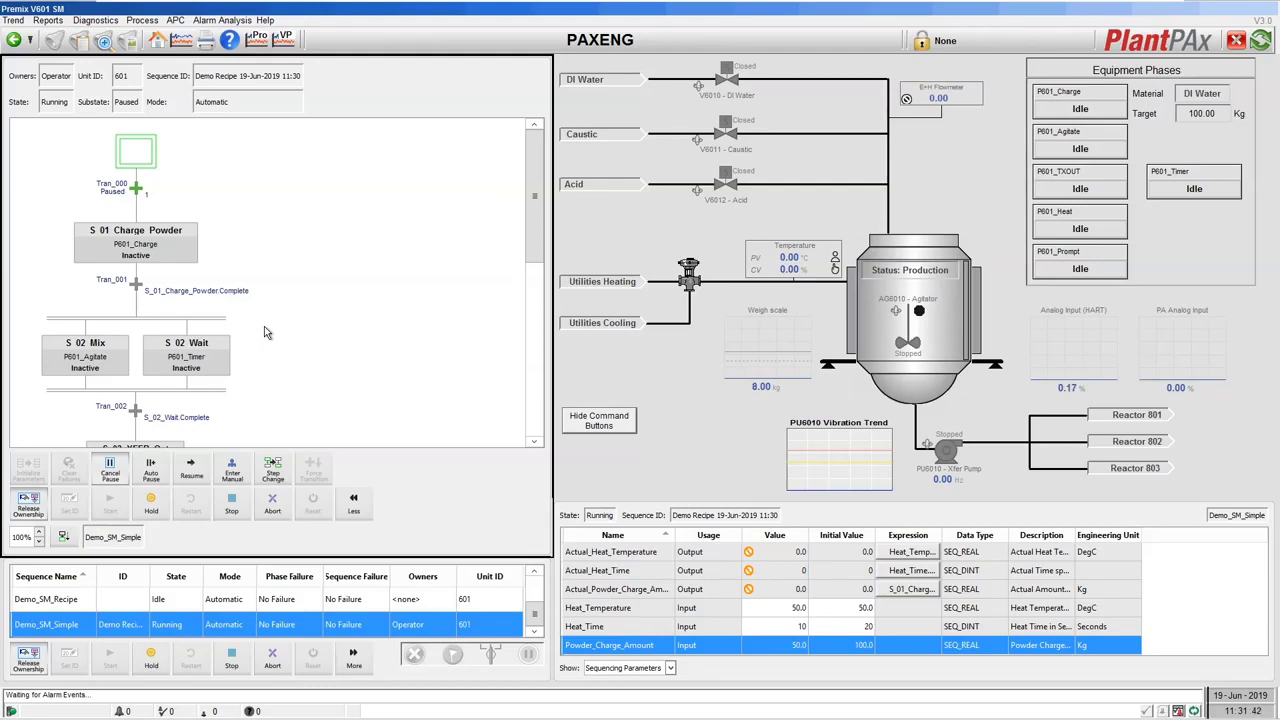
left_click(196, 470)
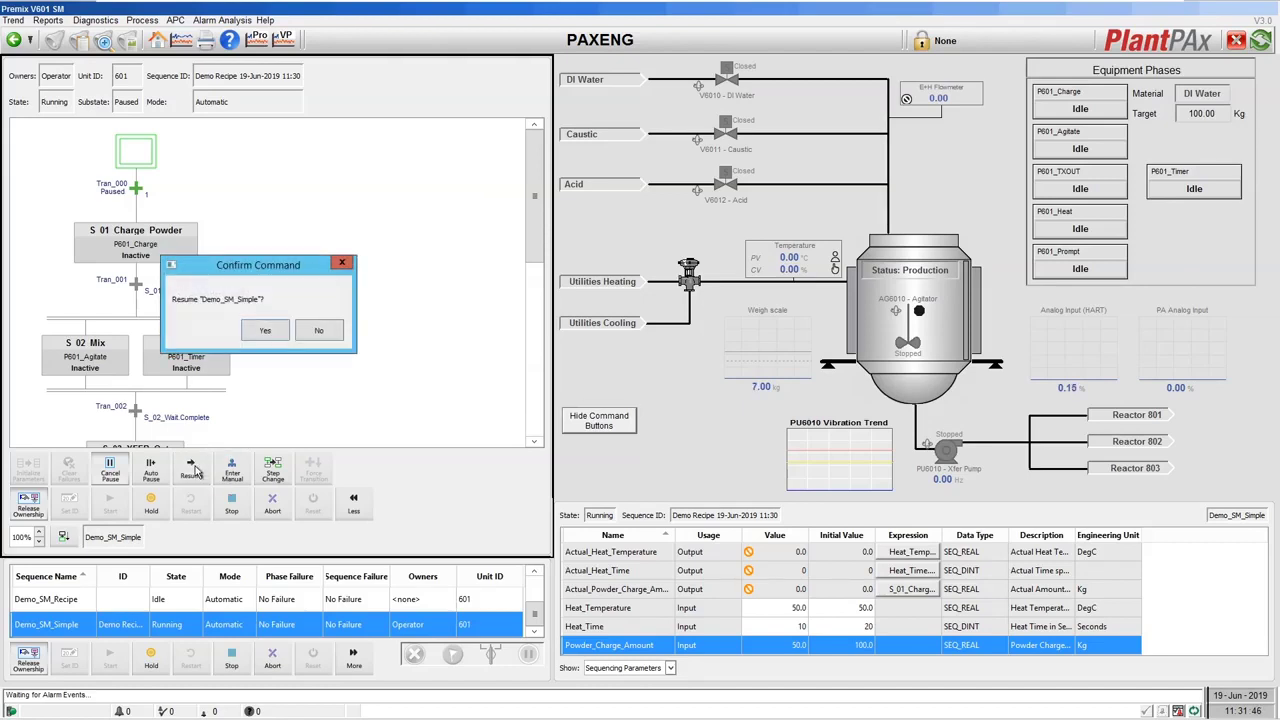
left_click(265, 331)
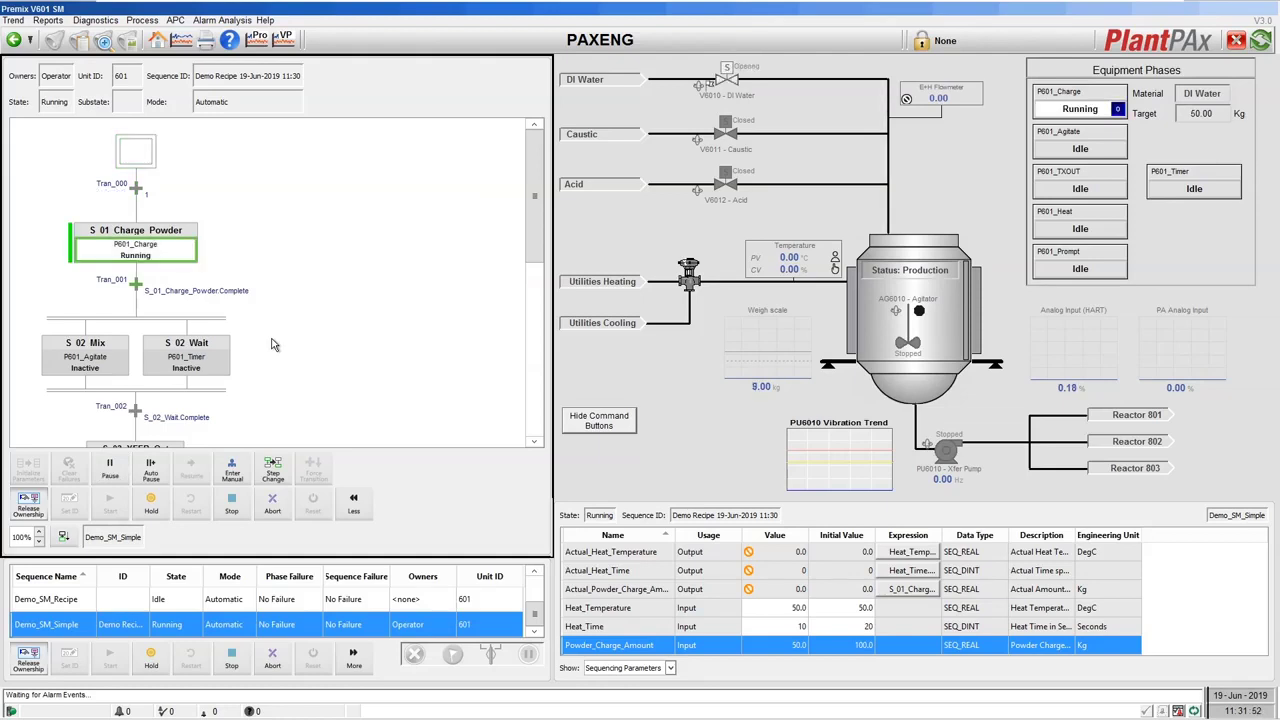
left_click(164, 468)
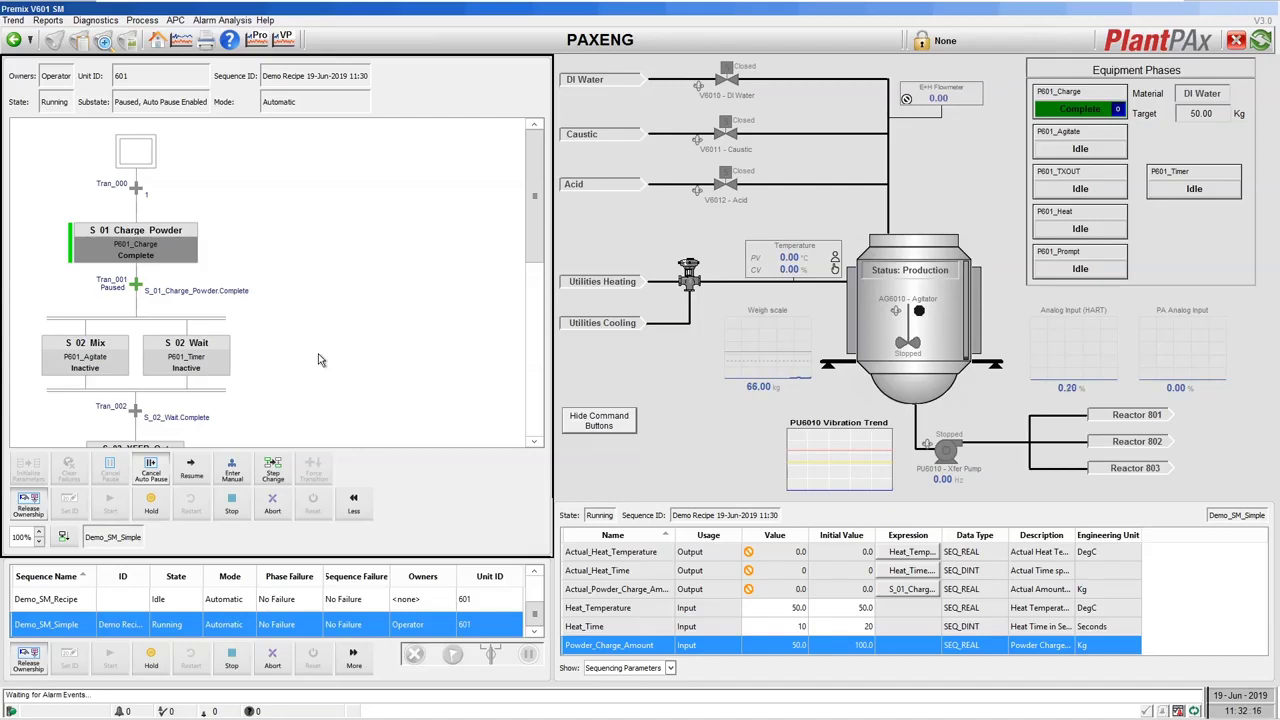
Step: Resume the sequence paused at Tran_001 so S 02 Mix and S 02 Wait run
left_click(204, 485)
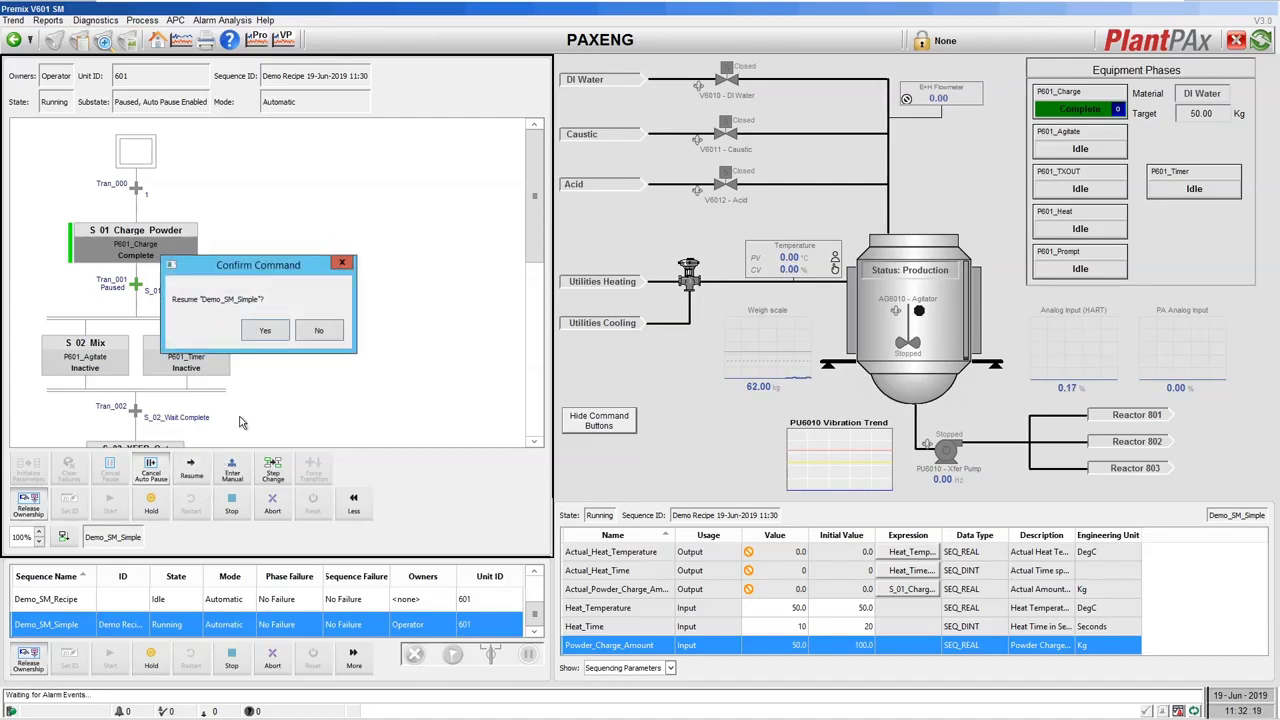
left_click(280, 338)
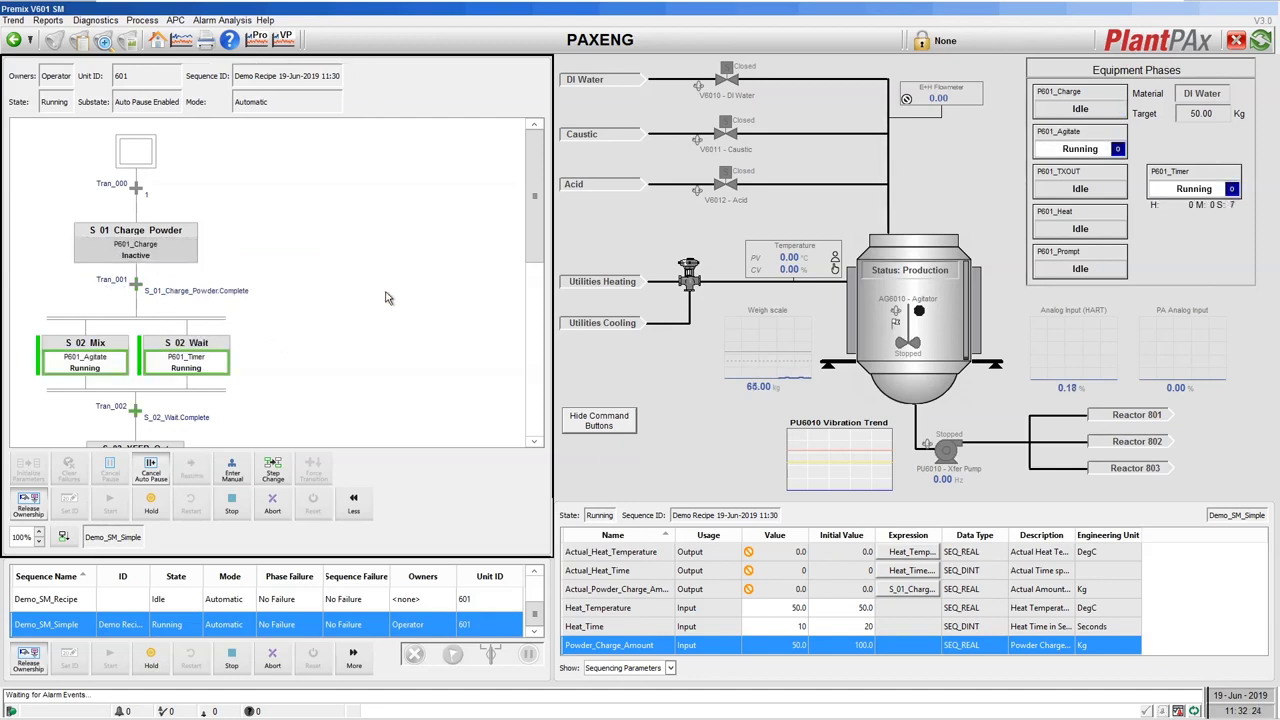
Step: Cancel Auto Pause for a single pause, then resume past Tran_002 so S 03 XFER Out runs
left_click_drag(532, 229, 532, 235)
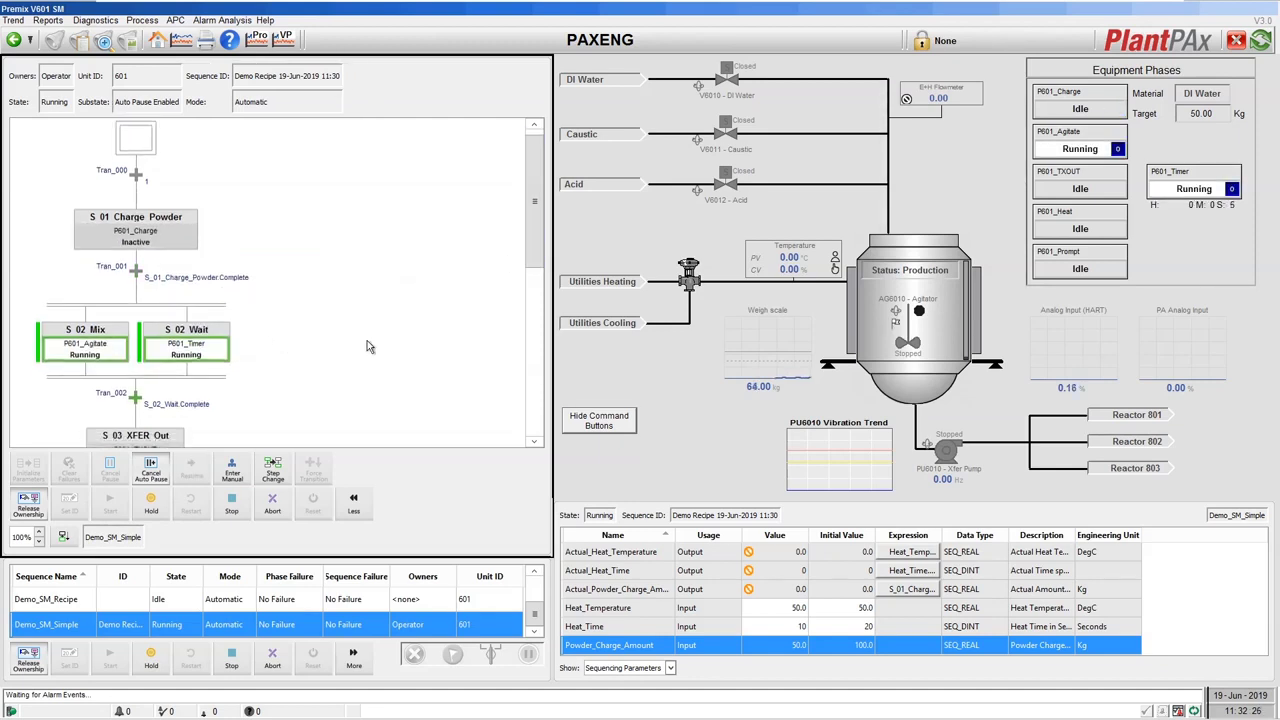
left_click(150, 470)
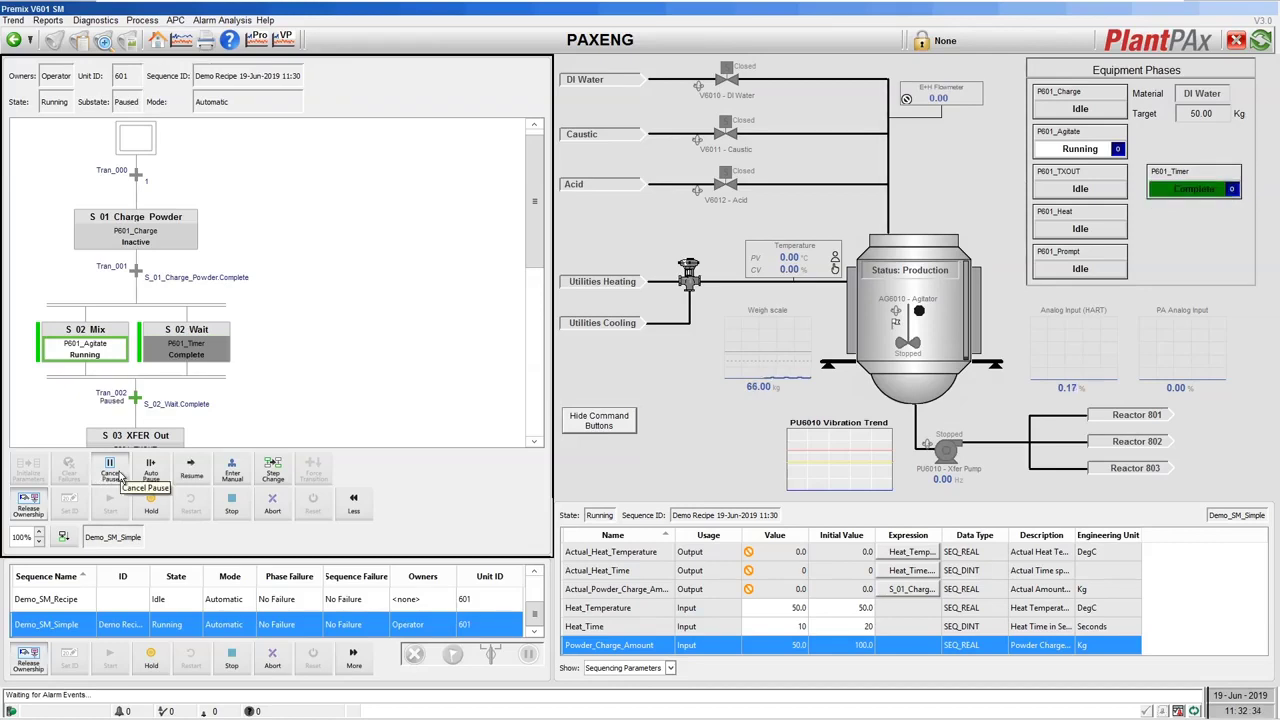
left_click_drag(539, 226, 537, 260)
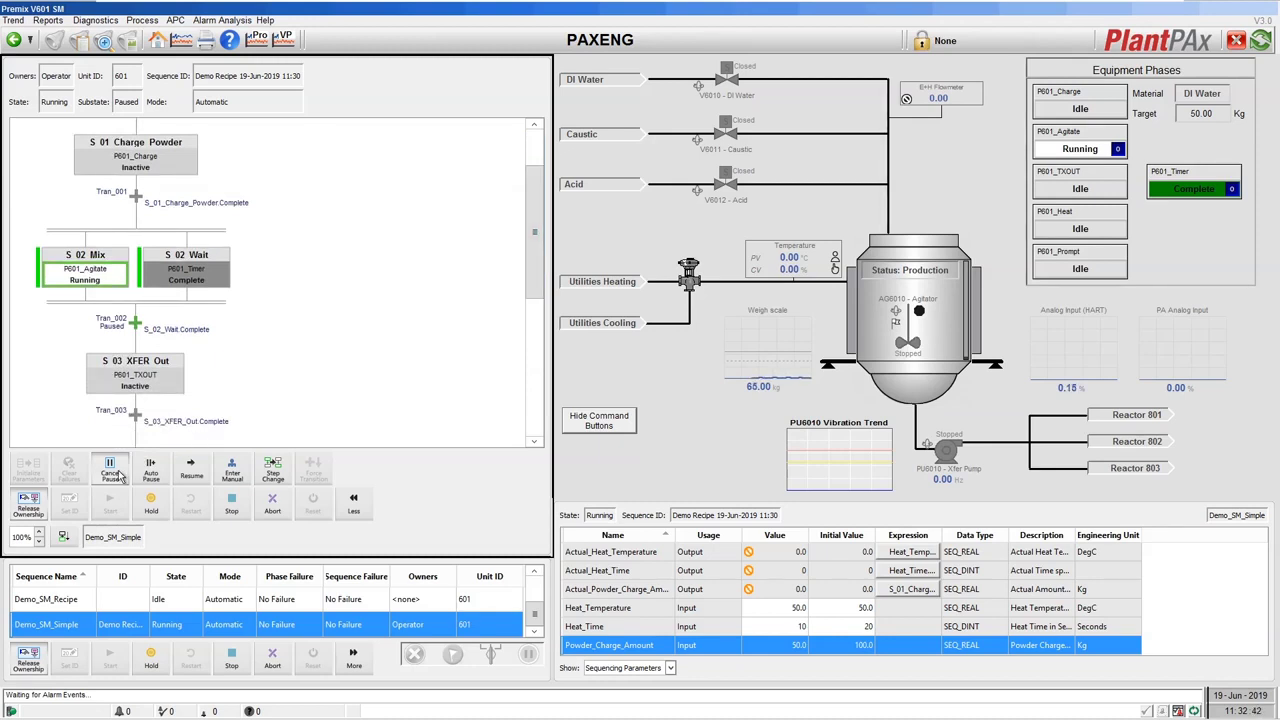
left_click(200, 476)
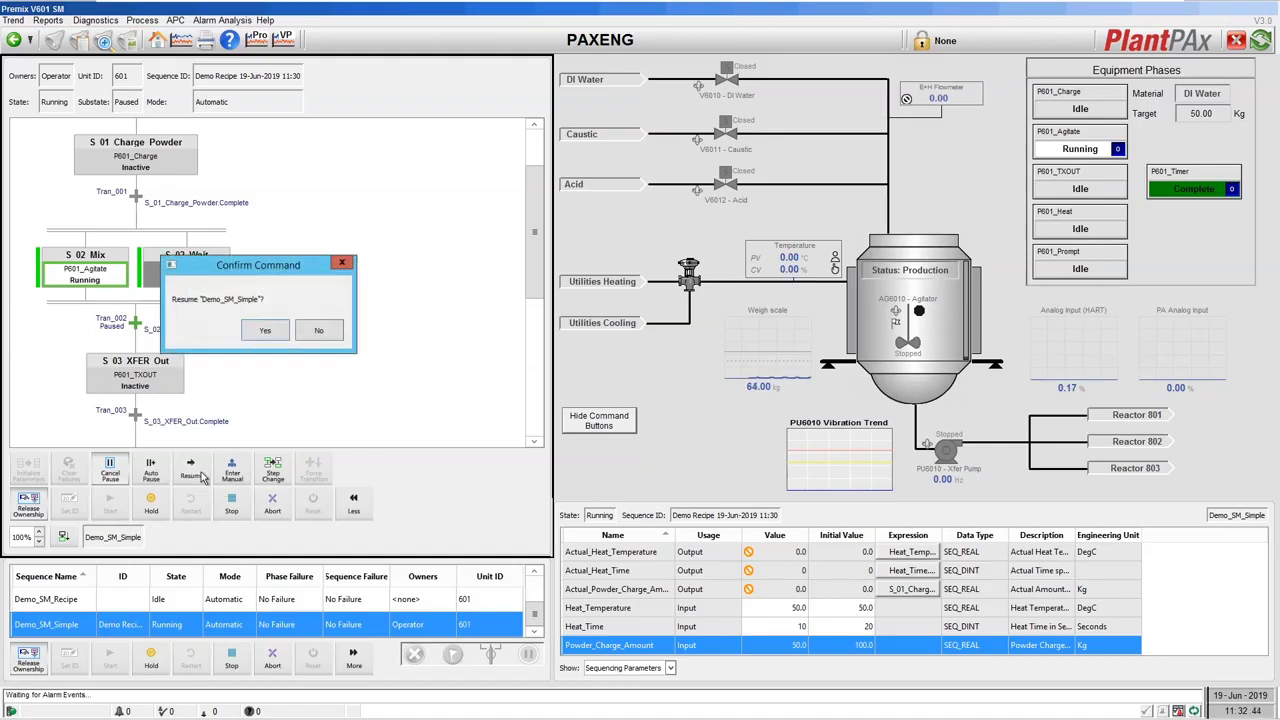
left_click(262, 331)
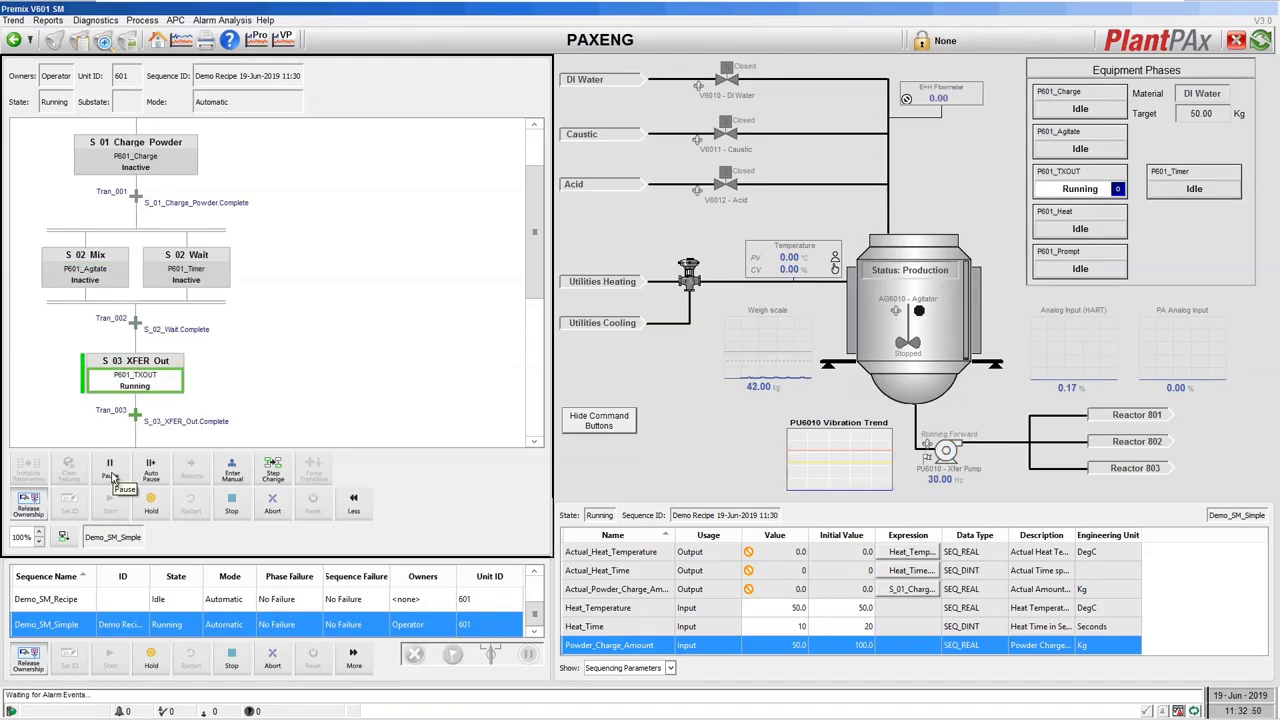
left_click(232, 472)
left_click(265, 334)
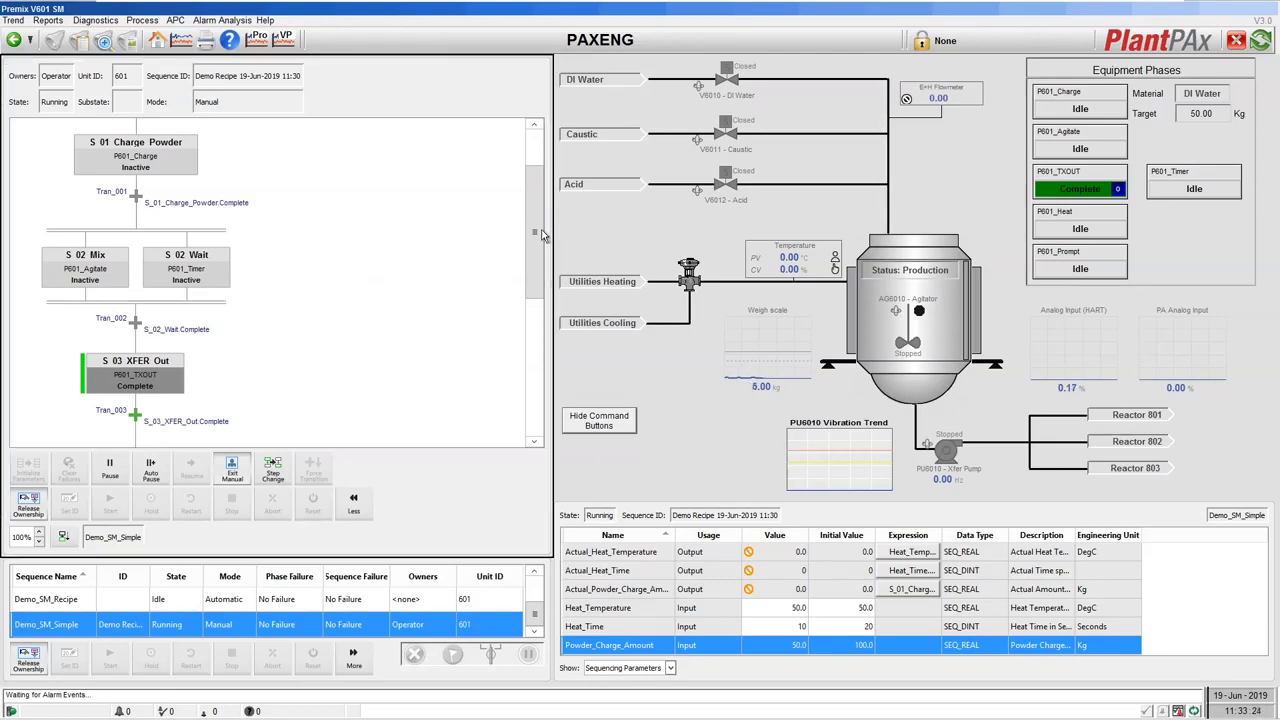
mouse_move(534, 235)
left_mouse_down()
mouse_move(534, 268)
mouse_move(530, 252)
left_mouse_up()
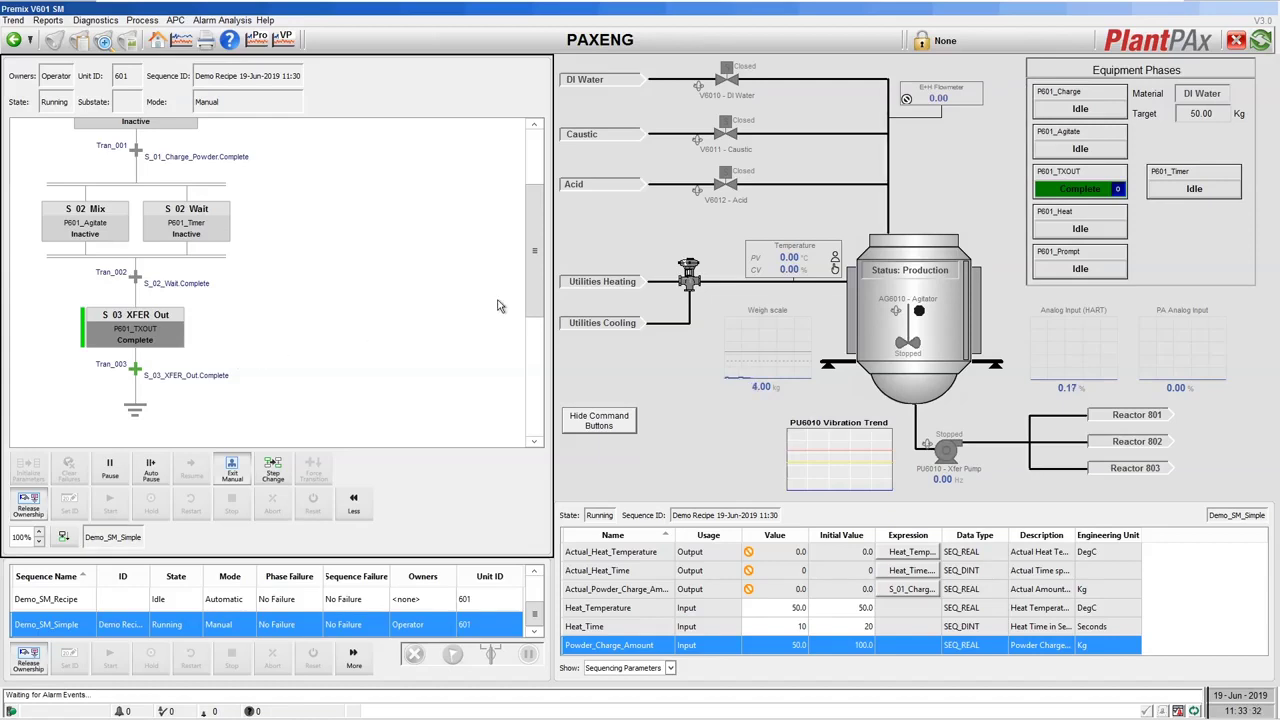
mouse_move(535, 267)
left_mouse_down()
mouse_move(534, 219)
mouse_move(533, 309)
mouse_move(519, 254)
left_mouse_up()
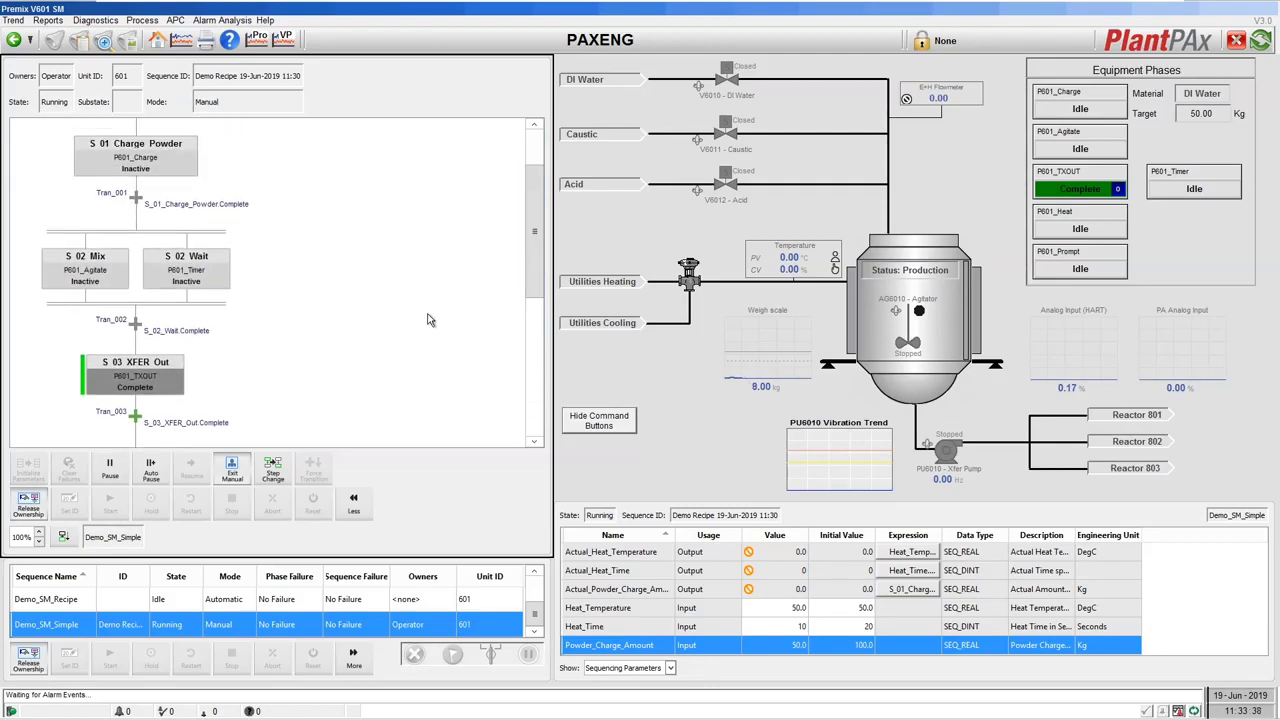
Step: Open Step Change and reset S 03 XFER Out, confirming, so it and P601_TXOUT return to Idle
left_click(279, 471)
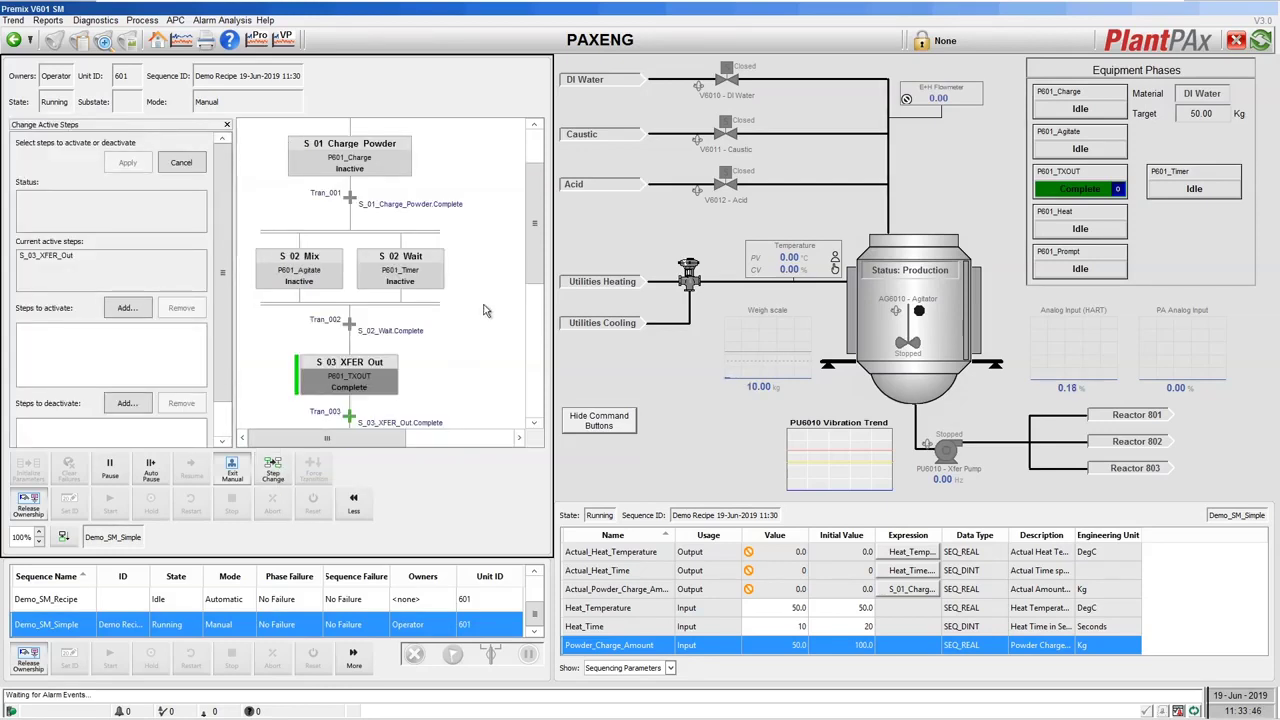
left_click_drag(534, 248, 534, 265)
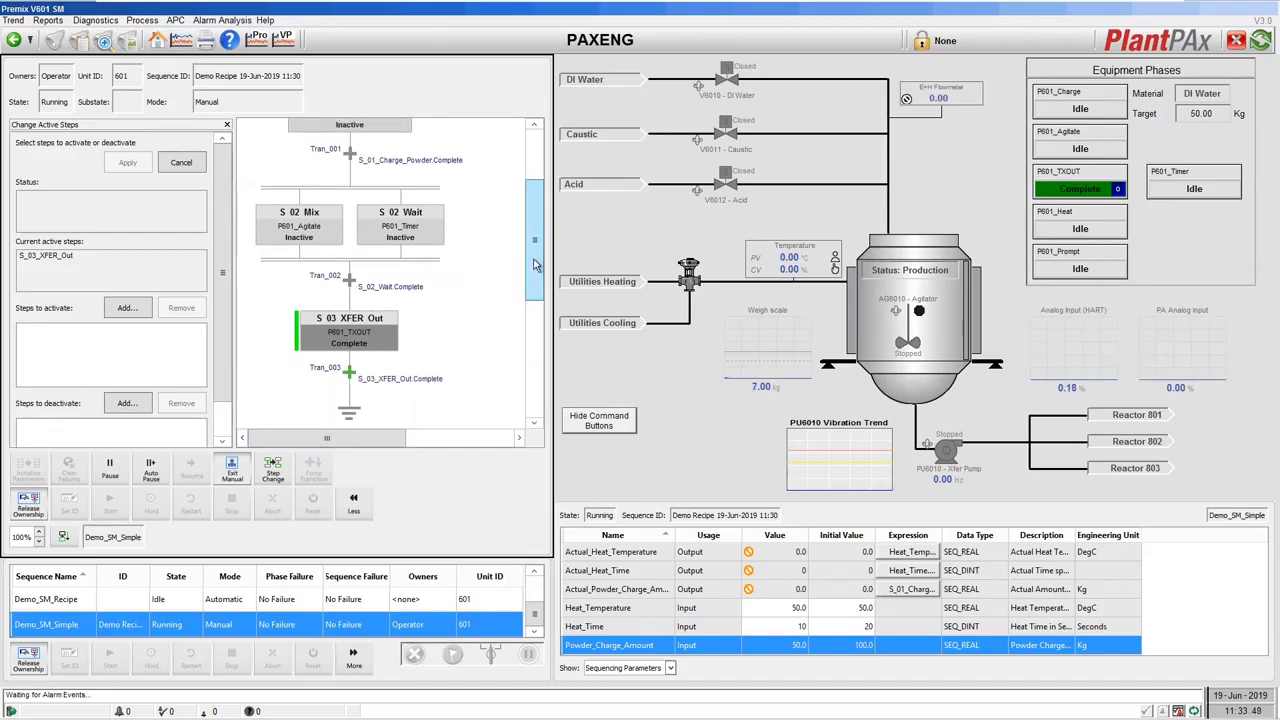
left_click(352, 343)
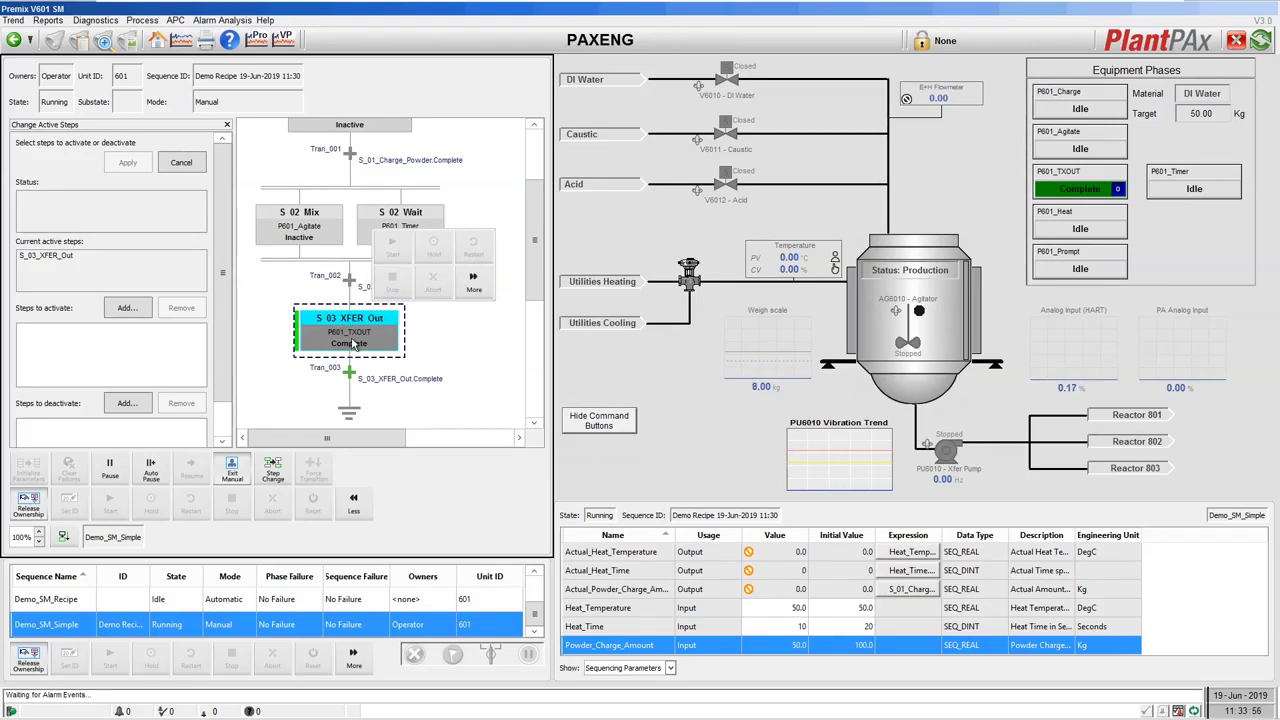
left_click(475, 282)
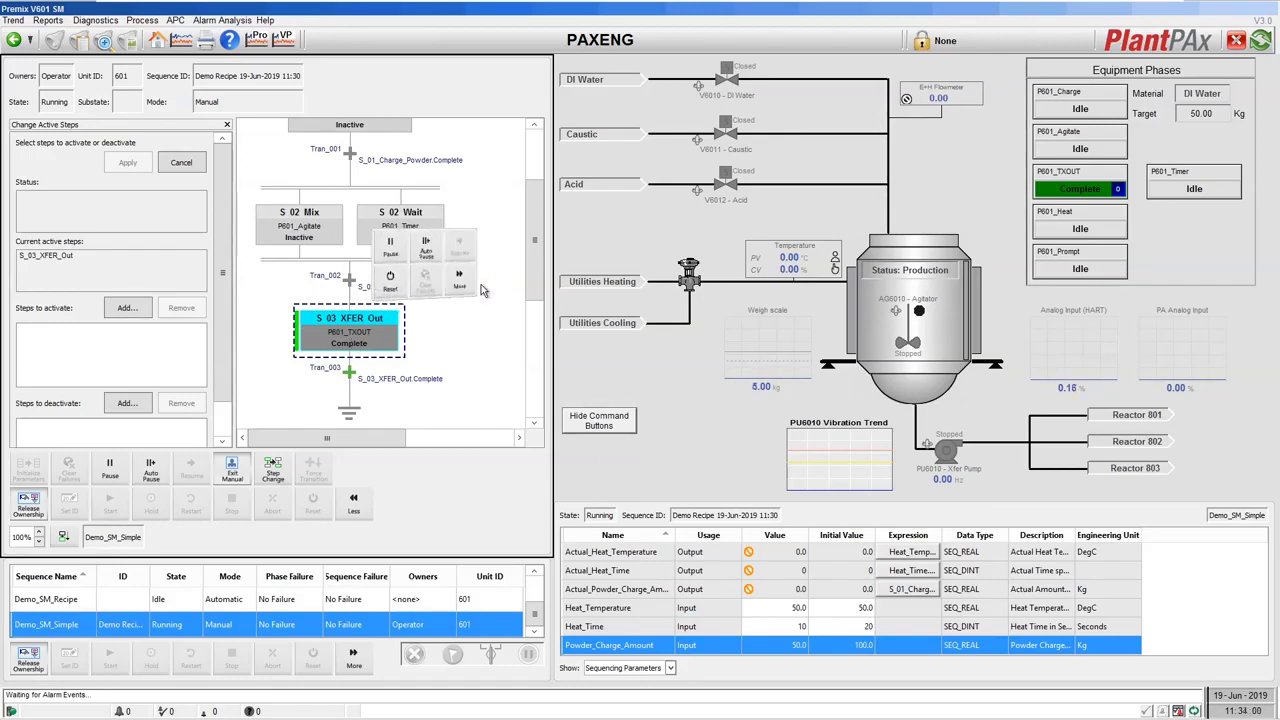
left_click(392, 284)
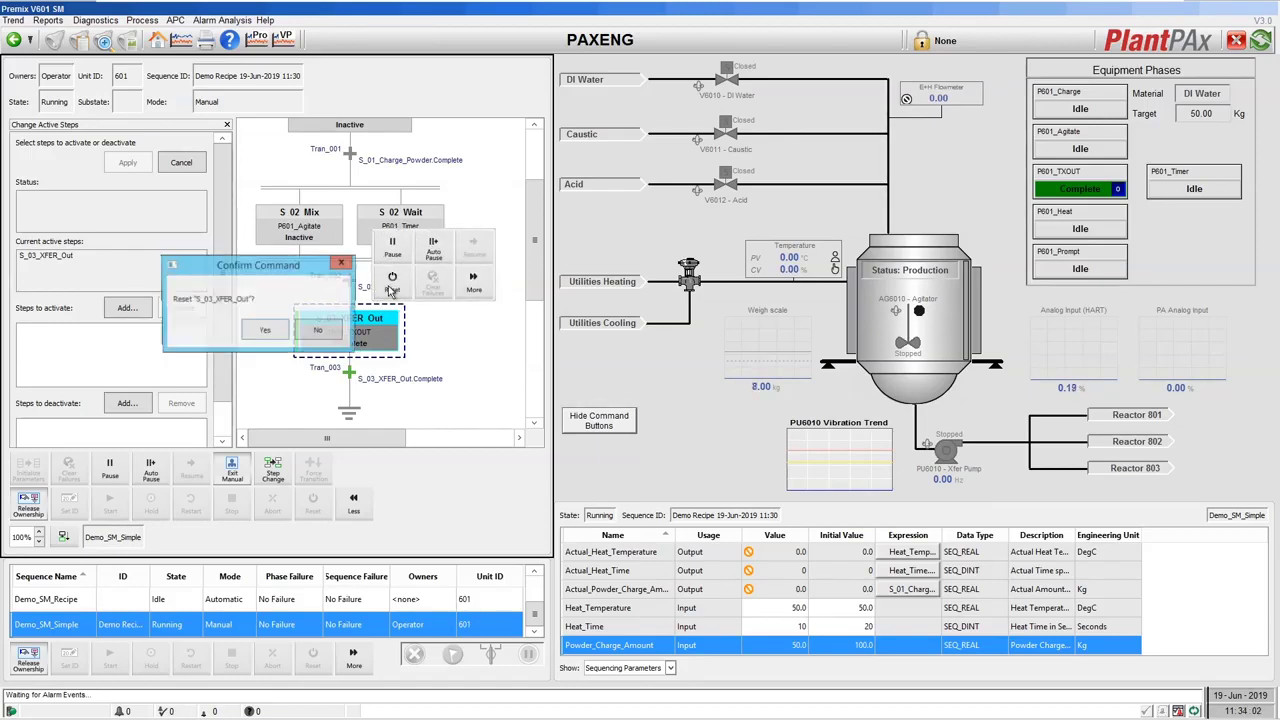
left_click(260, 334)
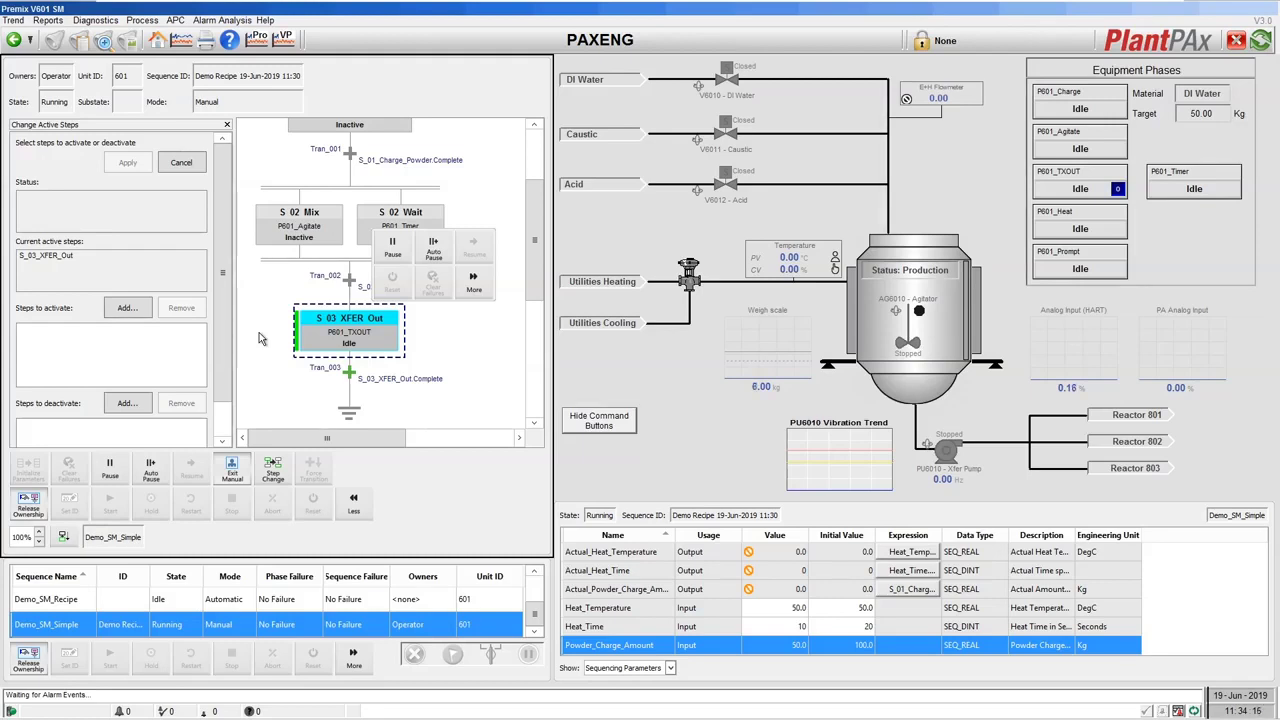
left_click(259, 332)
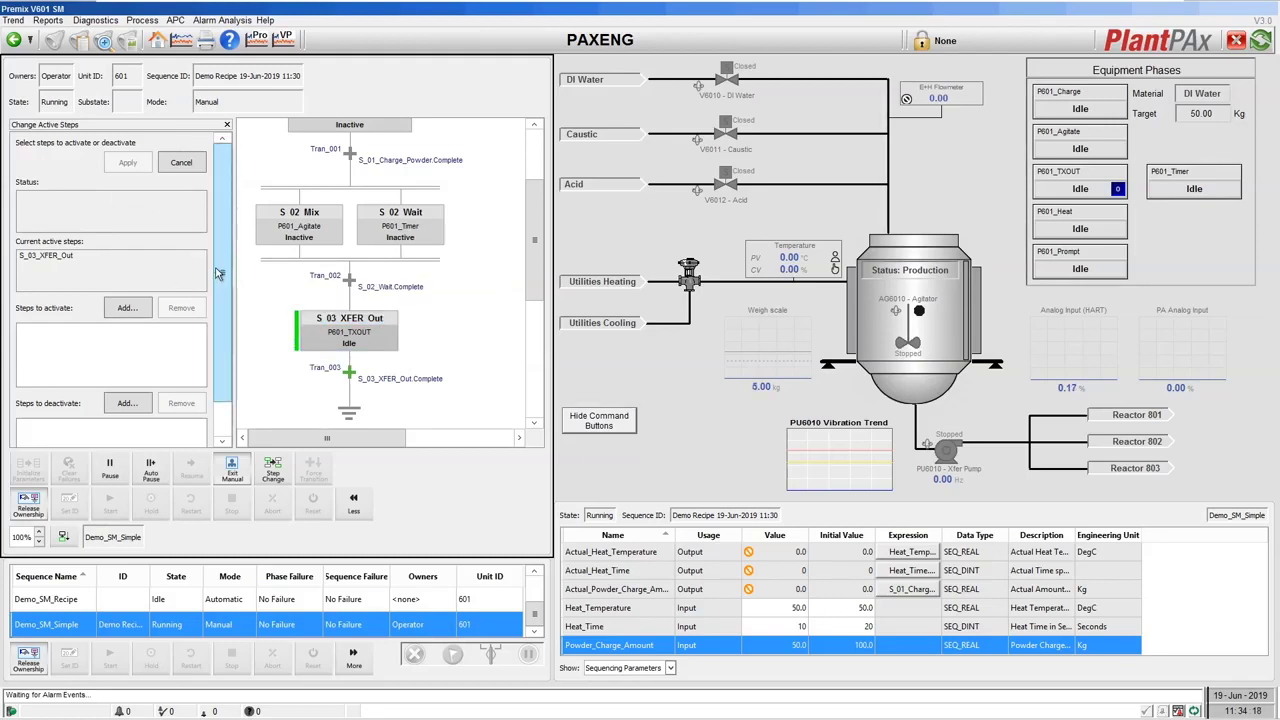
Step: Add S_01_Charge_Powder to the steps to activate
scroll(223, 340, "down", 1)
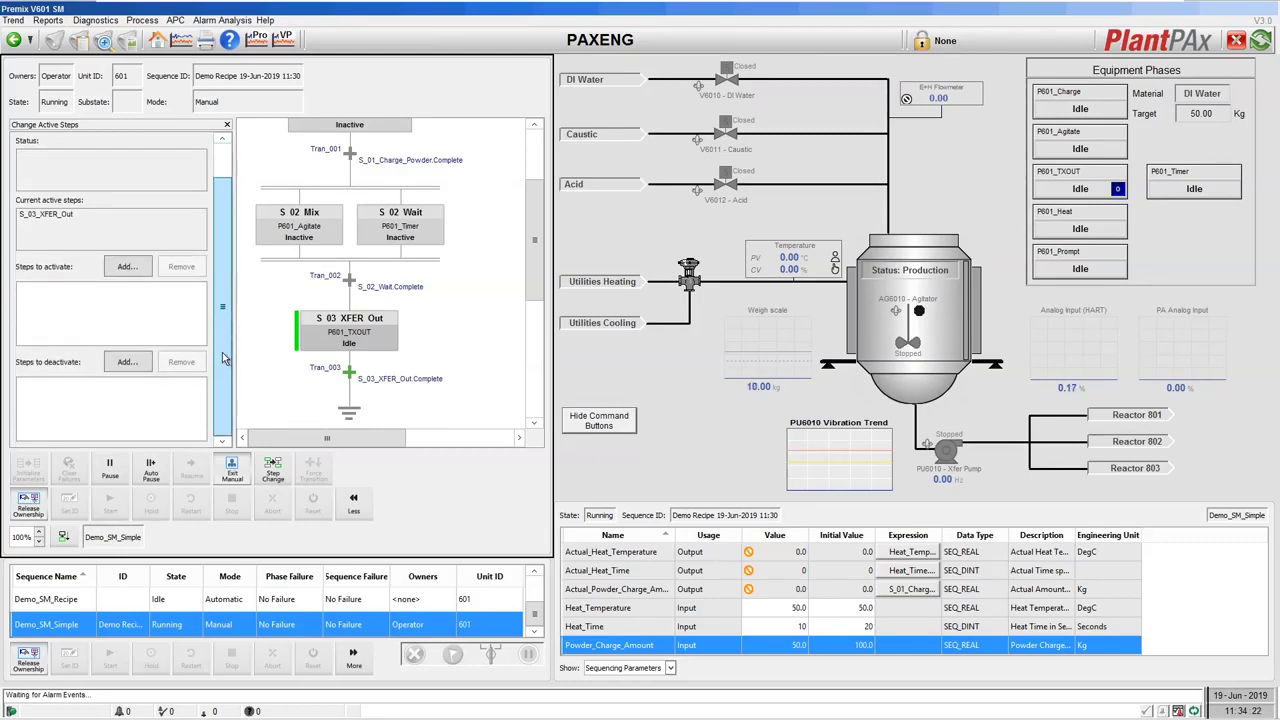
scroll(220, 340, "up", 1)
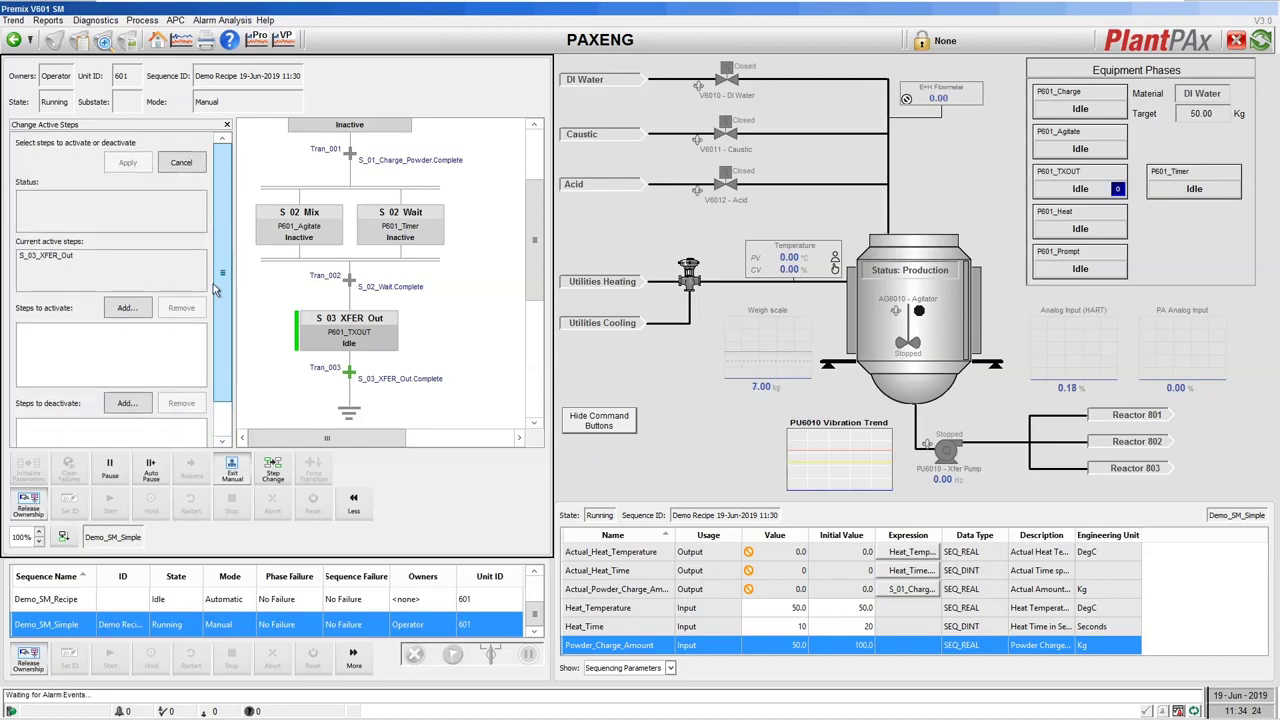
scroll(218, 341, "down", 1)
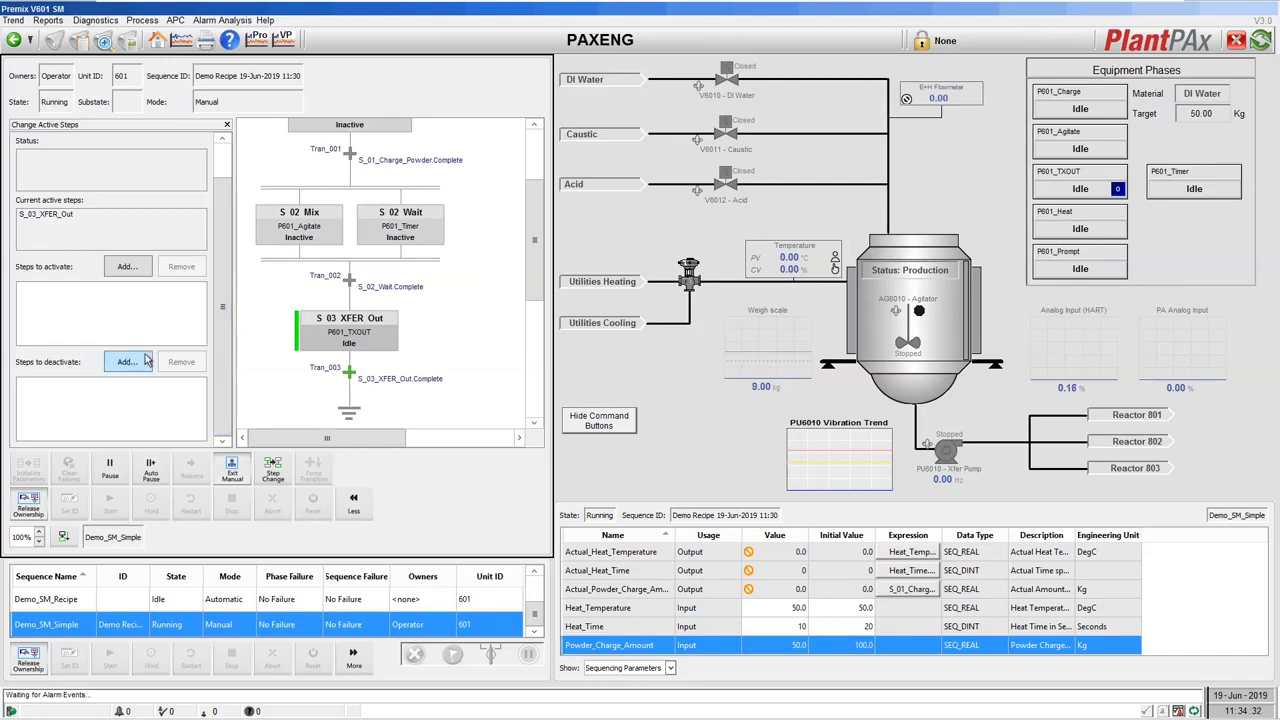
left_click(126, 268)
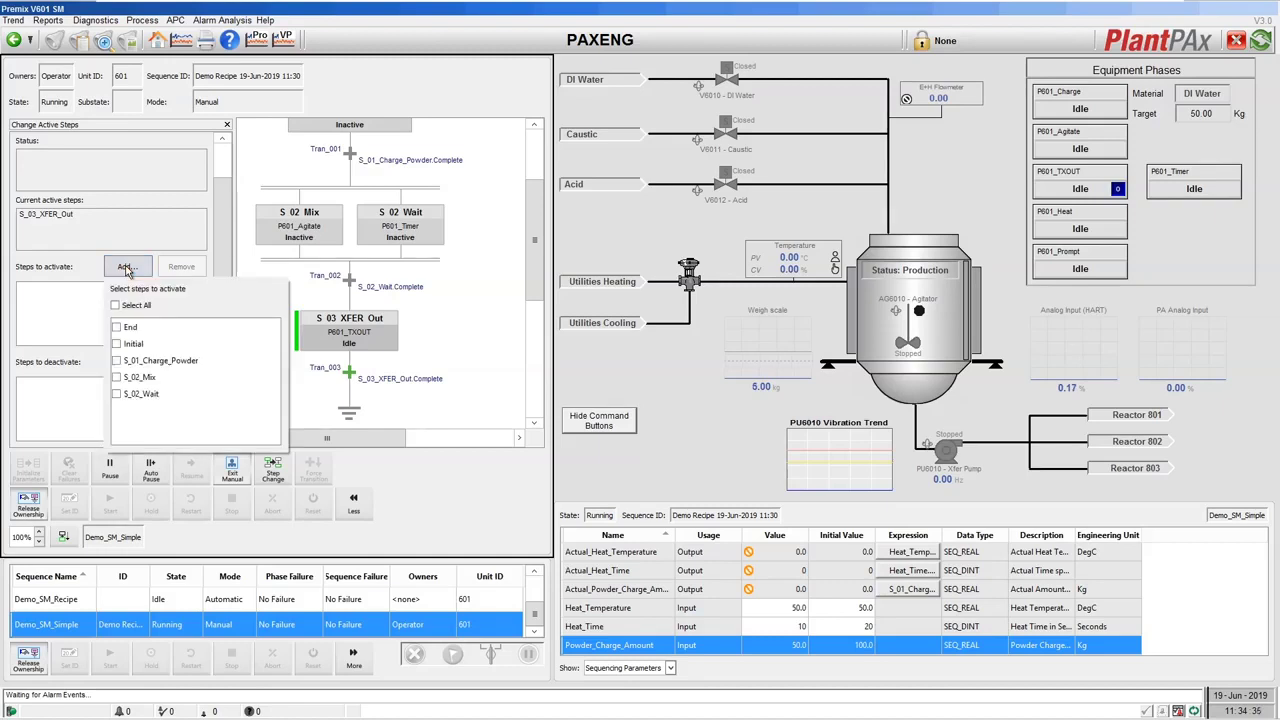
left_click(116, 362)
Step: Add S_03_XFER_Out to the steps to deactivate
left_click_drag(530, 241, 530, 206)
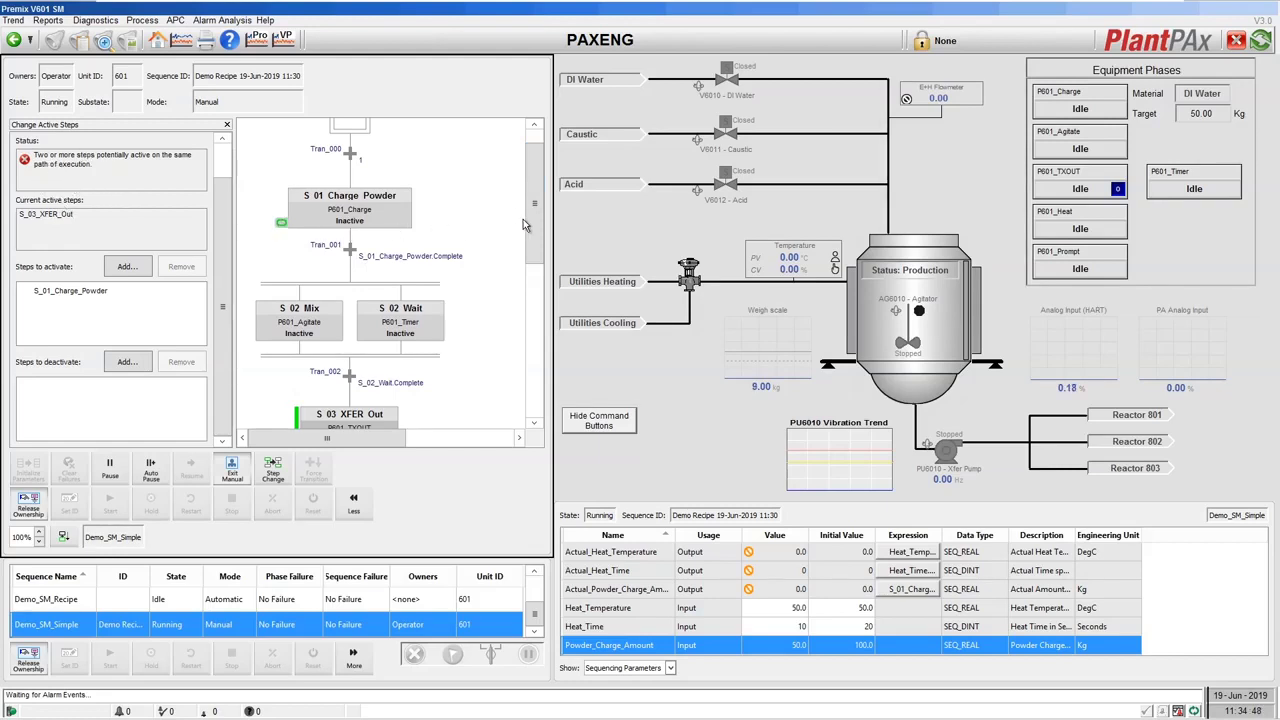
left_click_drag(534, 219, 536, 262)
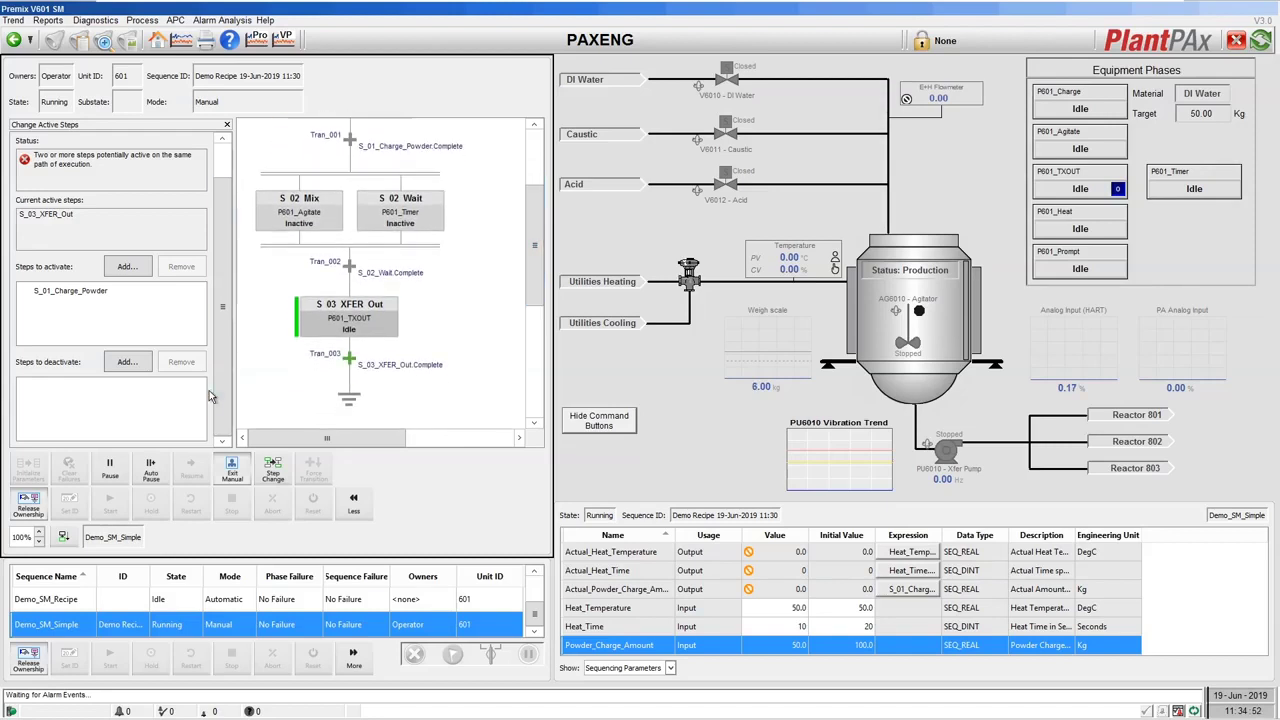
left_click(128, 367)
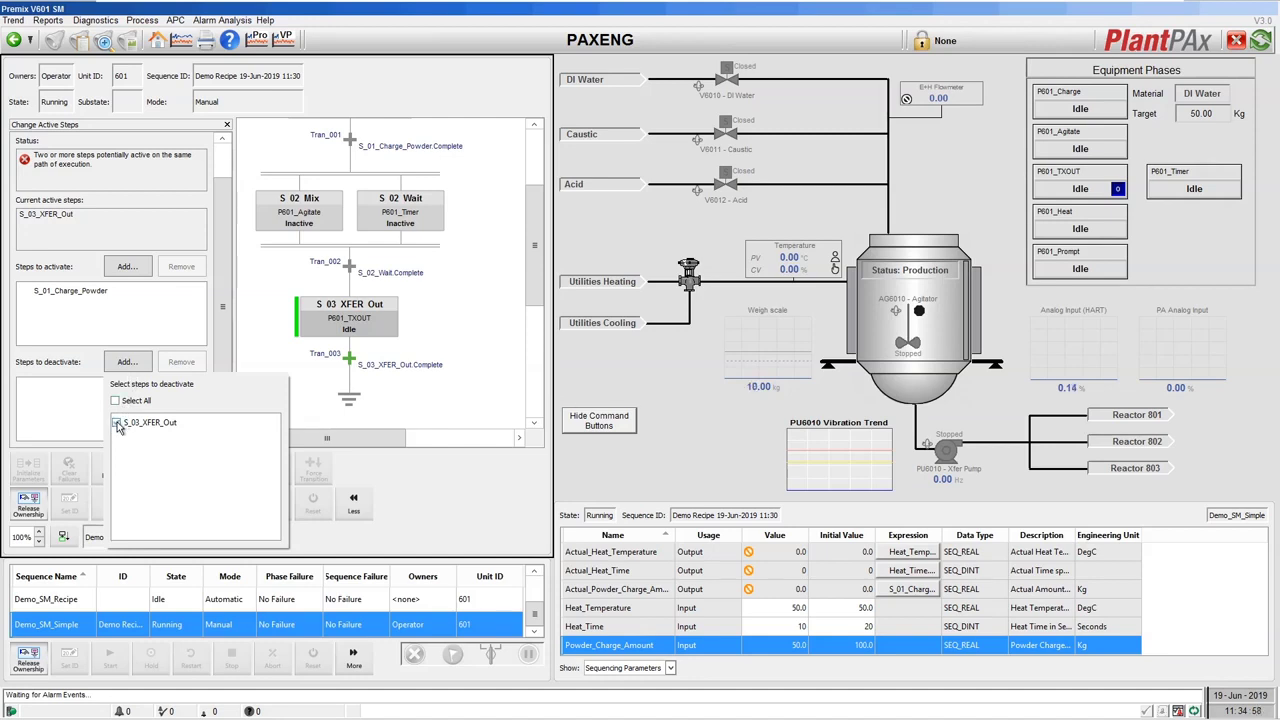
left_click(117, 424)
left_click(80, 420)
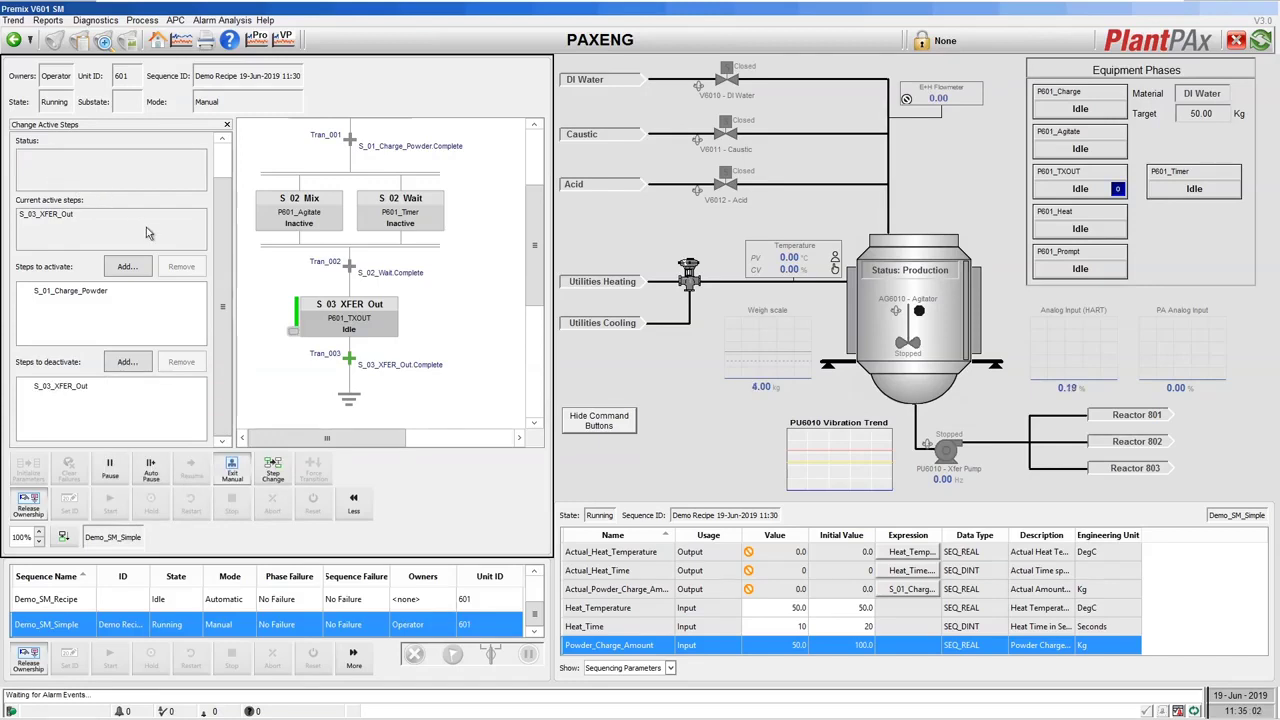
scroll(218, 213, "up", 2)
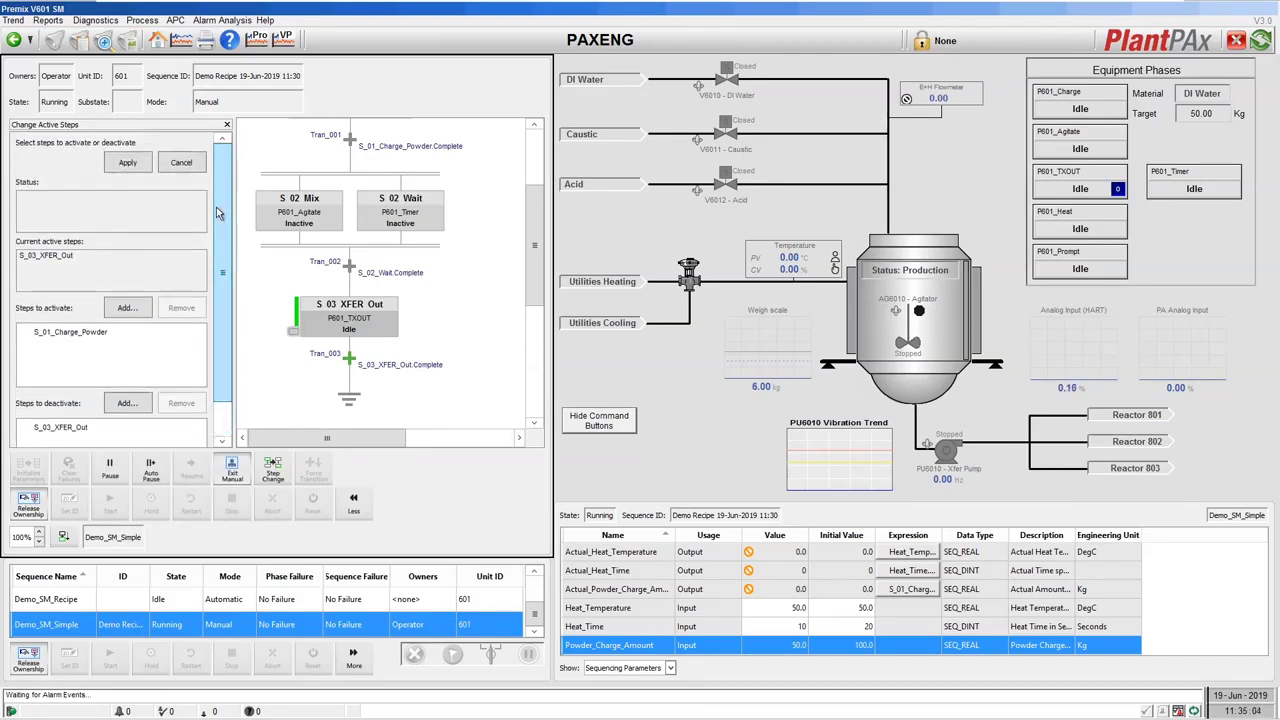
scroll(534, 198, "up", 3)
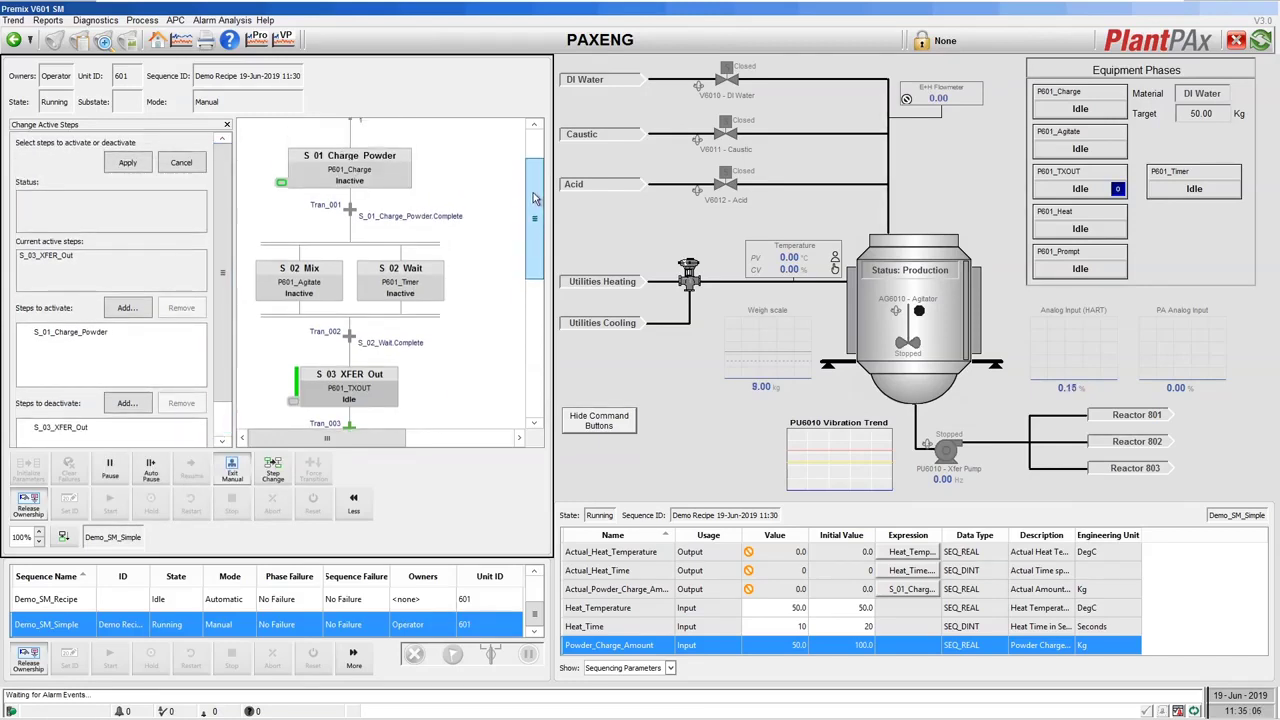
Step: Apply the step change making S 01 Charge Powder active, then close the Change Active Steps pane
left_click(128, 166)
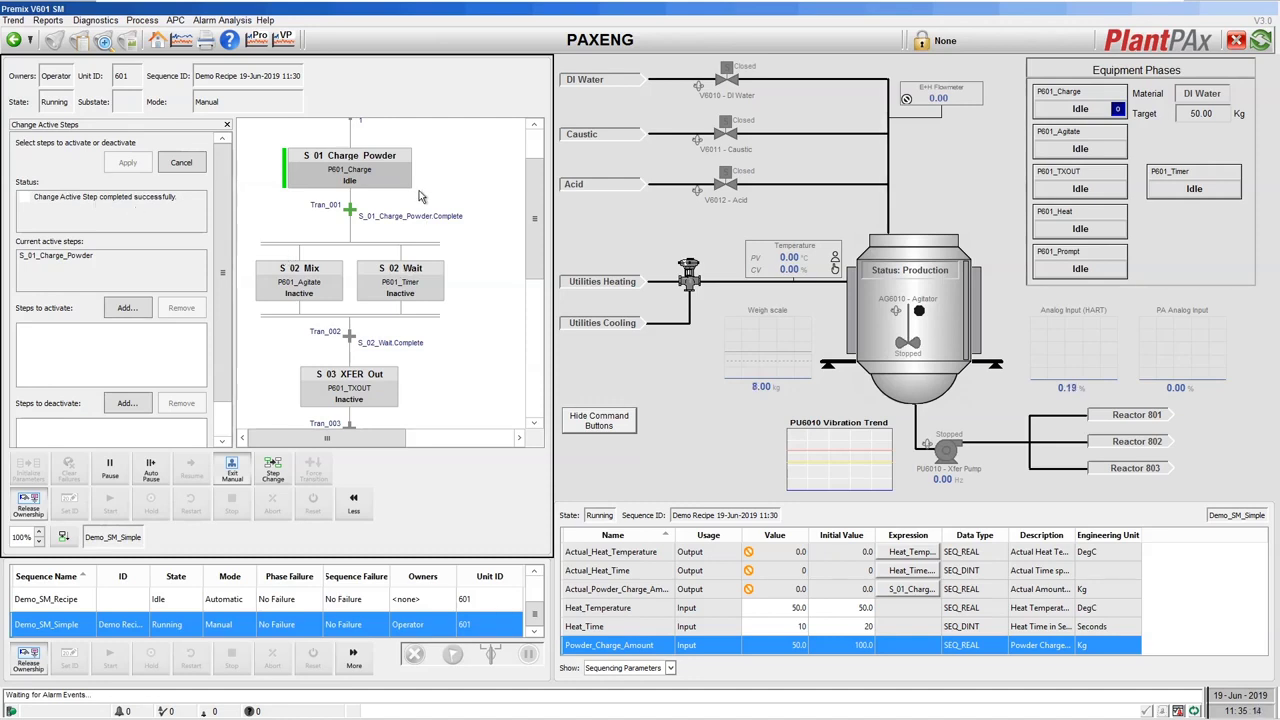
left_click(226, 127)
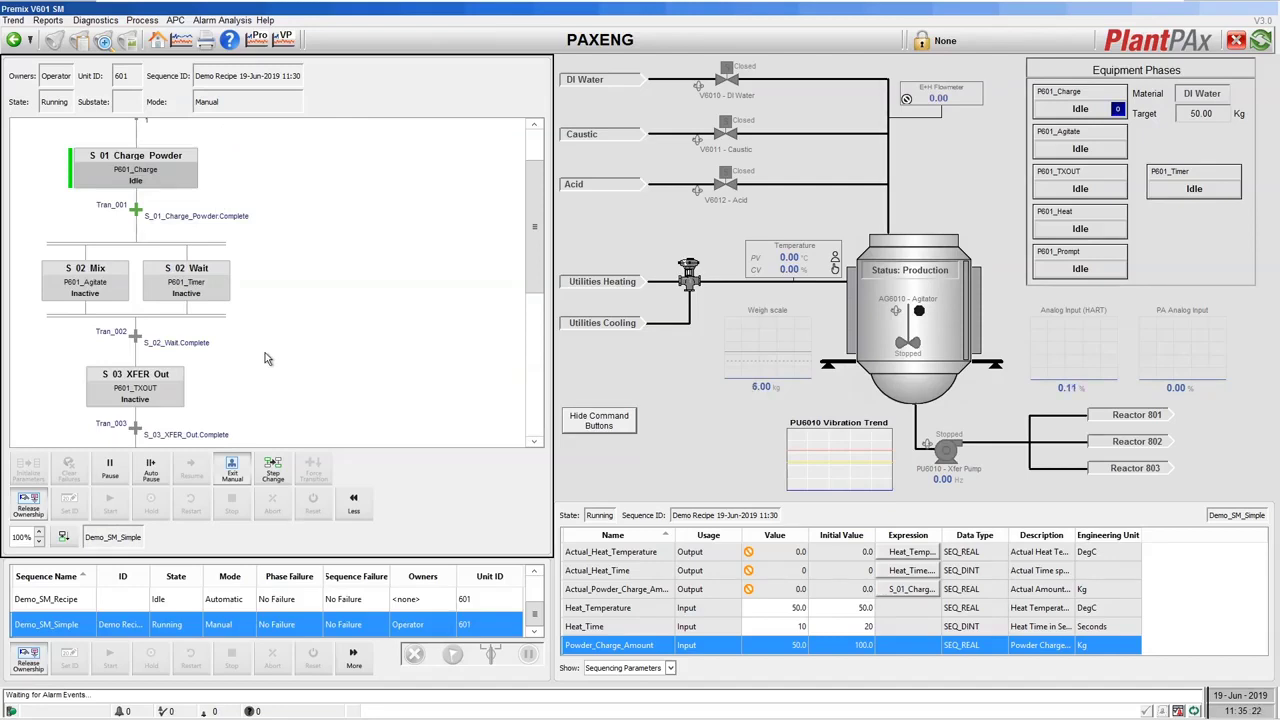
Step: Start the S_01_Charge_Powder step, then confirm switching Demo_SM_Simple back to Automatic mode
left_click(168, 176)
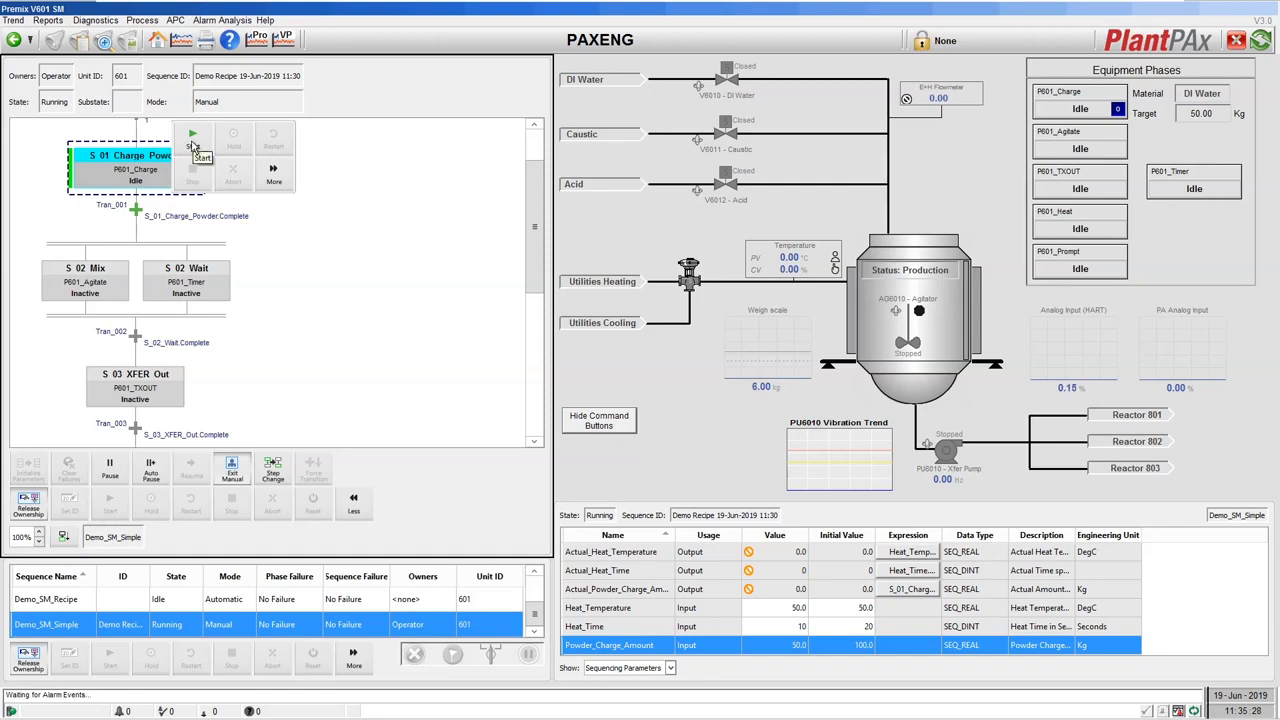
left_click(193, 140)
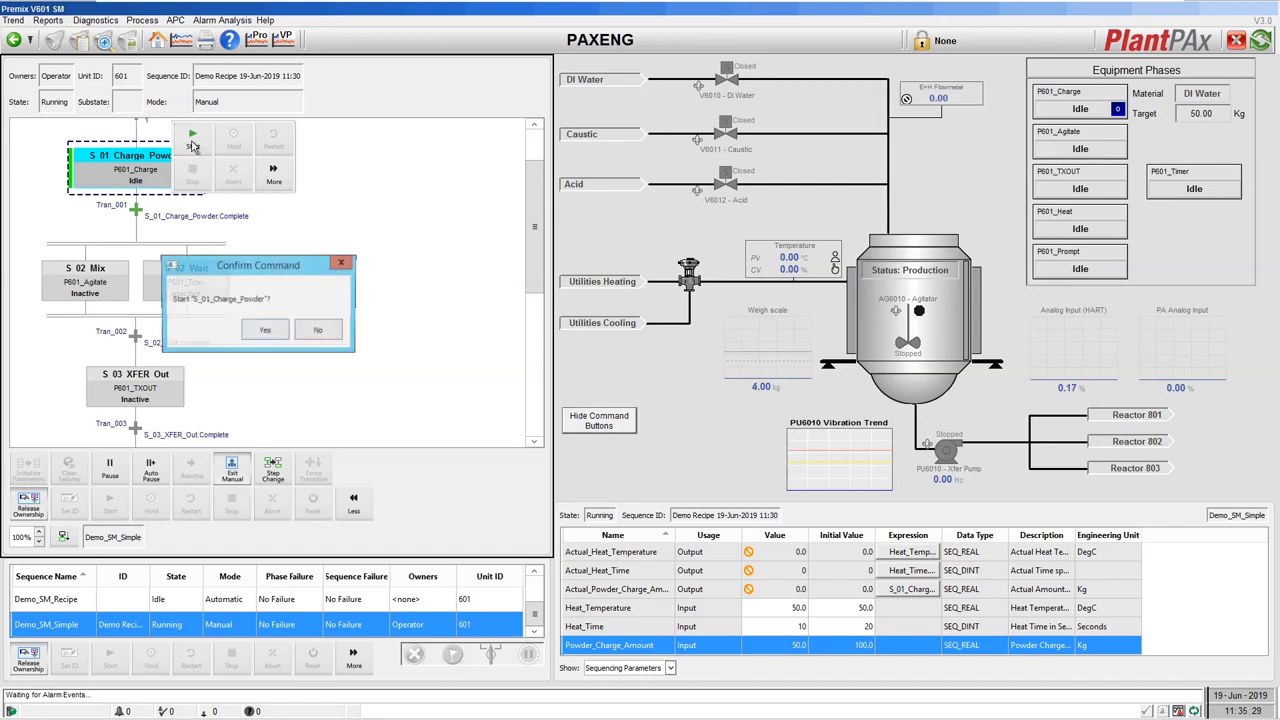
left_click(267, 331)
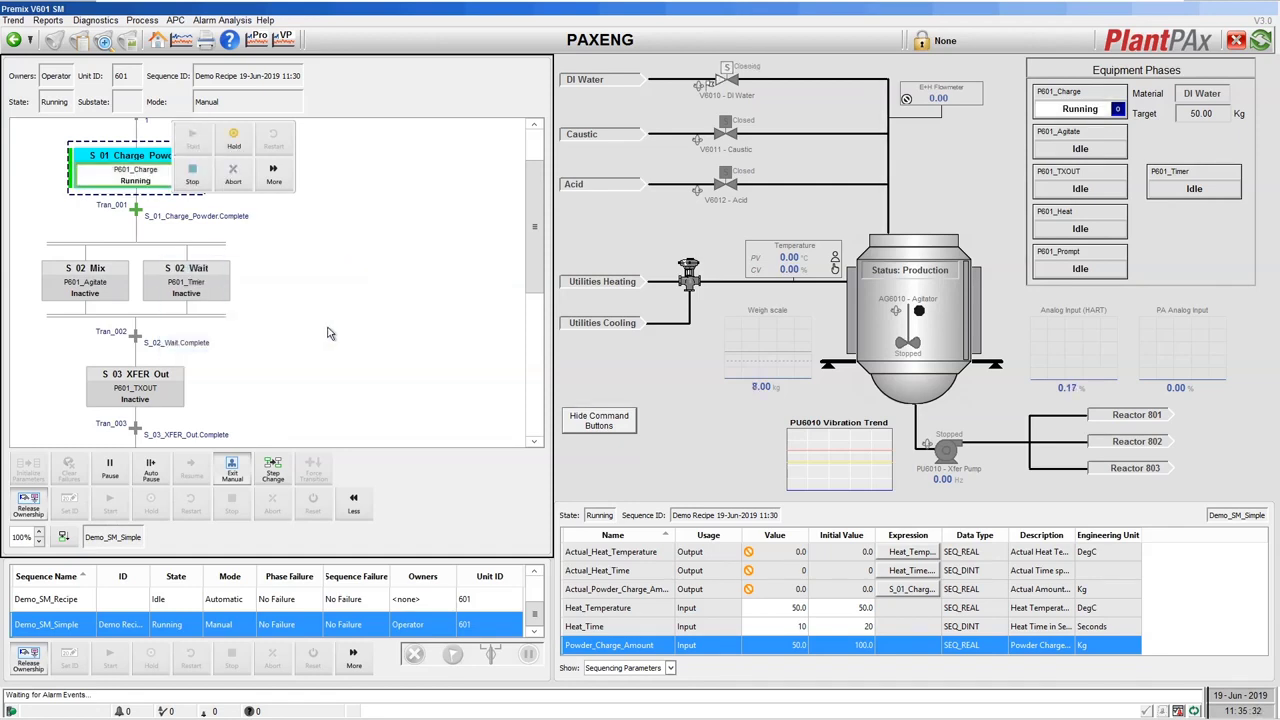
left_click(228, 478)
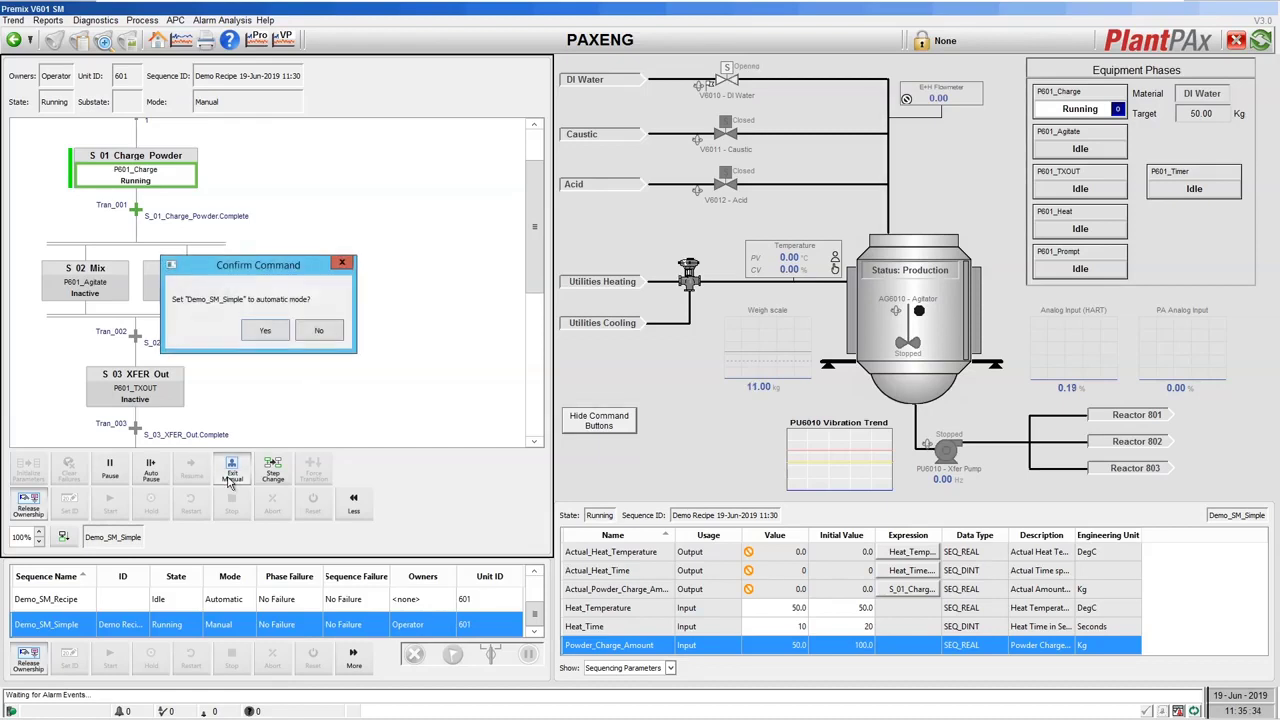
left_click(260, 338)
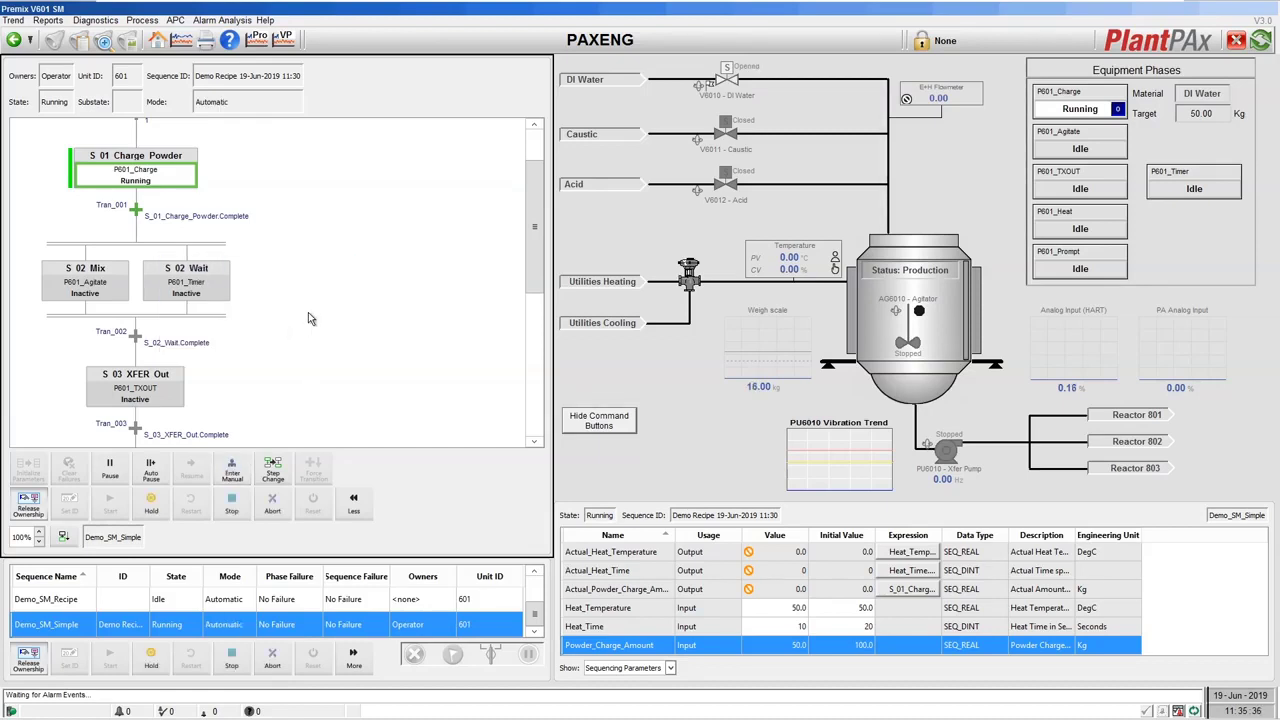